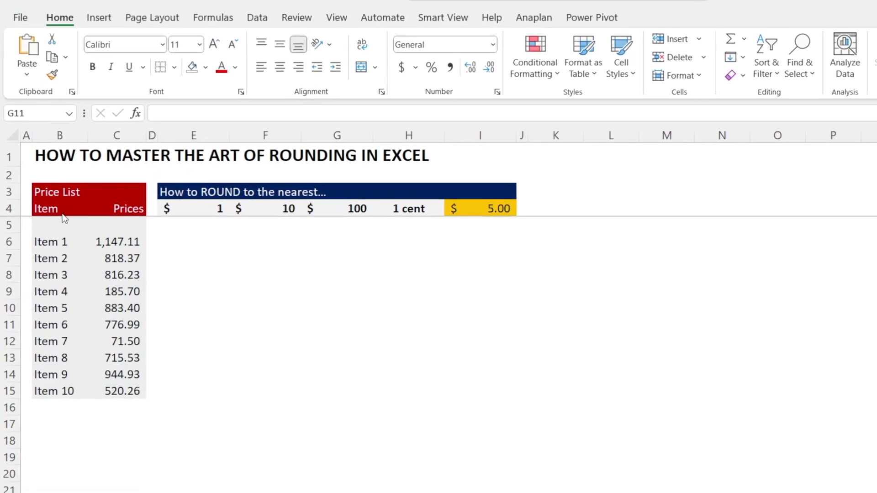
Step: Enter =ROUND($C6,0) in E6 to round Item 1's price to the nearest dollar
{"action": "left_click_drag", "start_coordinate": [63, 243], "coordinate": [51, 407]}
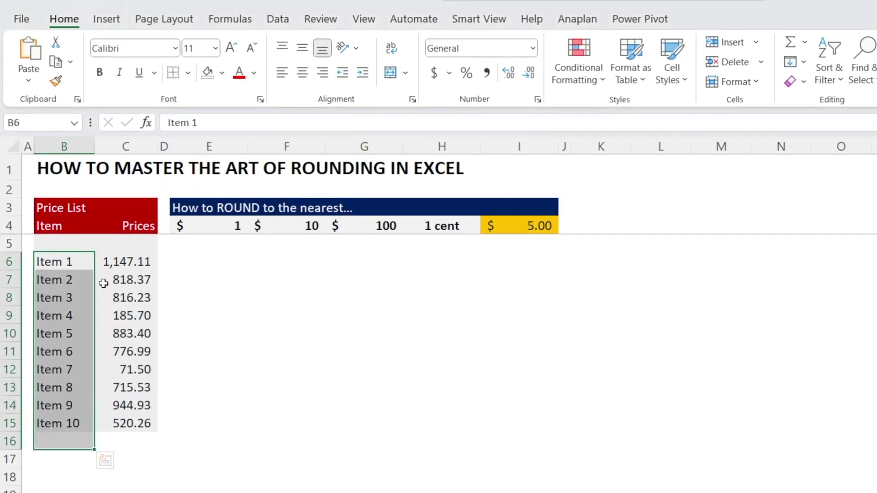
{"action": "left_click_drag", "start_coordinate": [125, 265], "coordinate": [133, 425]}
{"action": "left_click", "coordinate": [213, 258]}
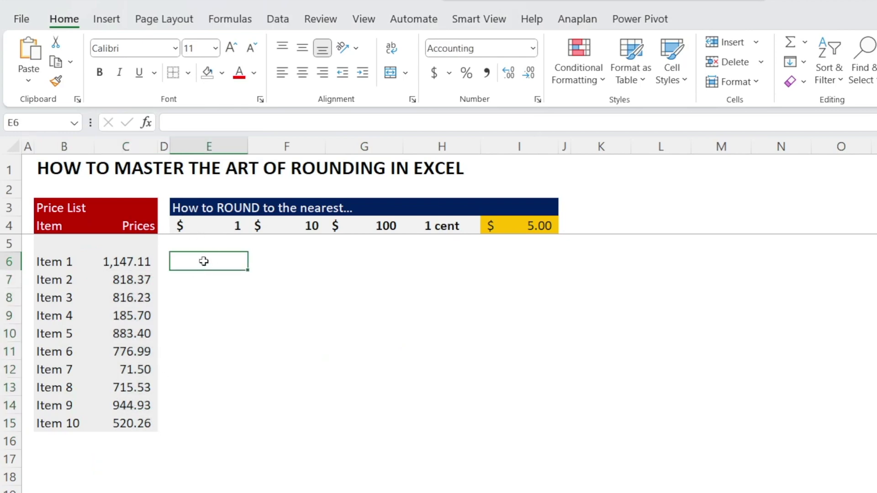
{"action": "type", "text": "="}
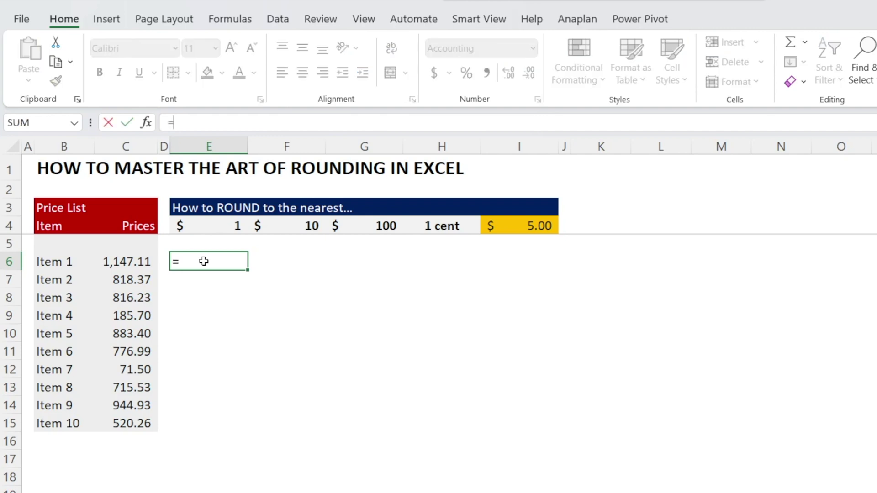
{"action": "type", "text": "Round("}
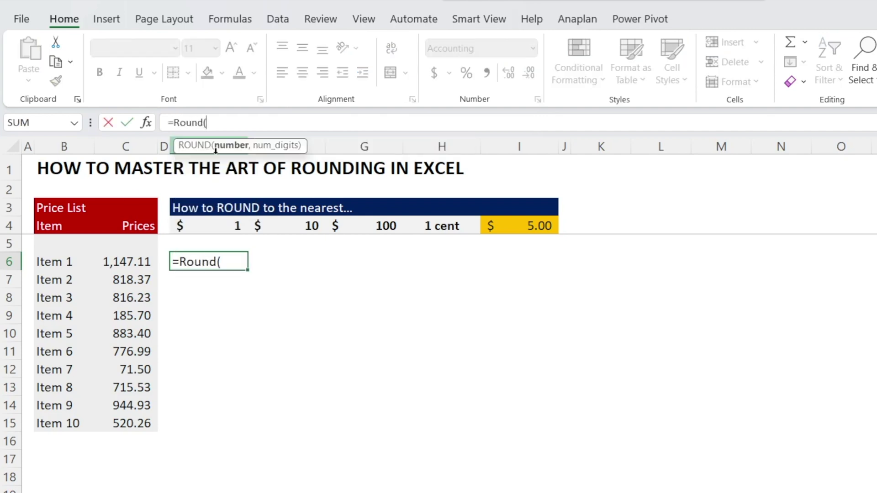
{"action": "left_click", "coordinate": [127, 262]}
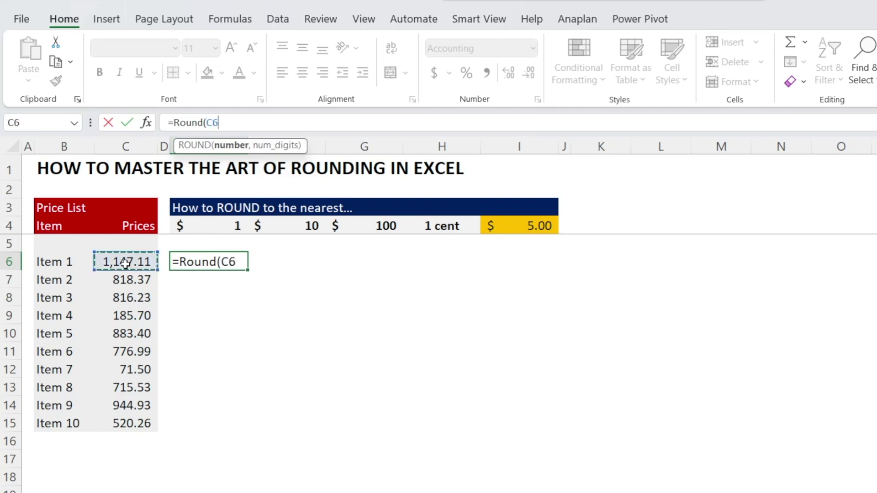
{"action": "type", "text": ",0"}
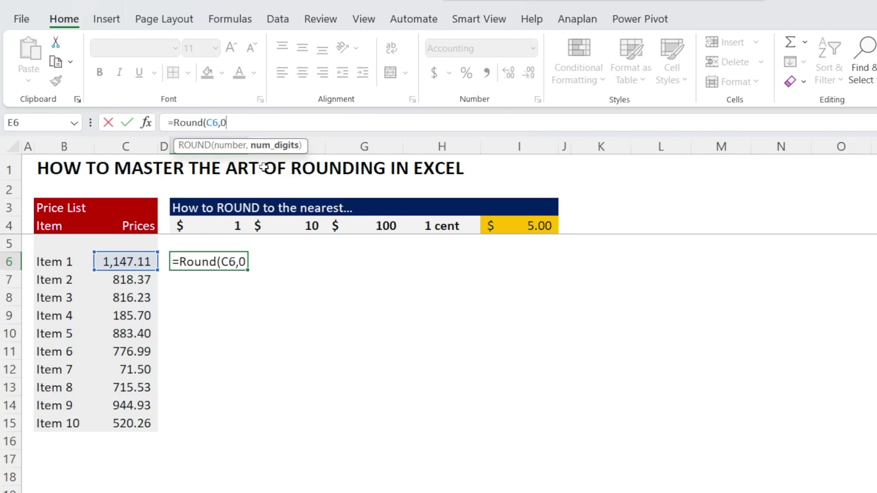
{"action": "type", "text": ")"}
{"action": "key", "text": "Return"}
{"action": "key", "text": "Up"}
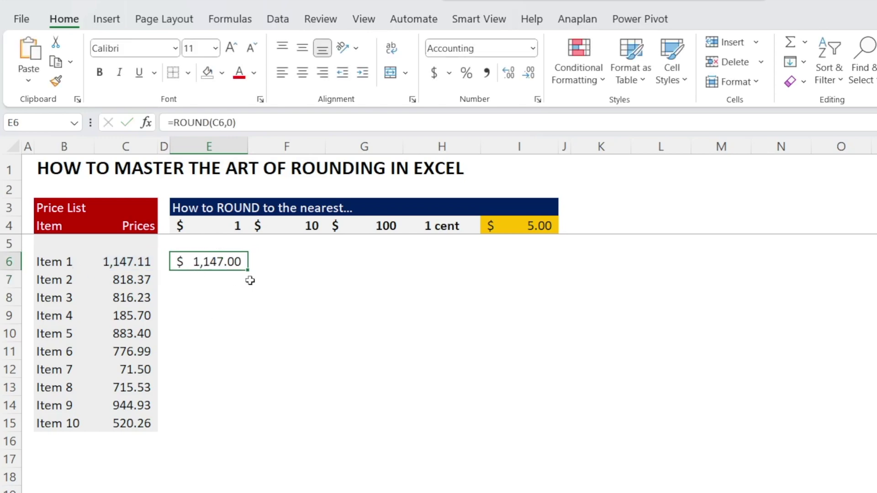
{"action": "left_click", "coordinate": [217, 125]}
{"action": "type", "text": "$"}
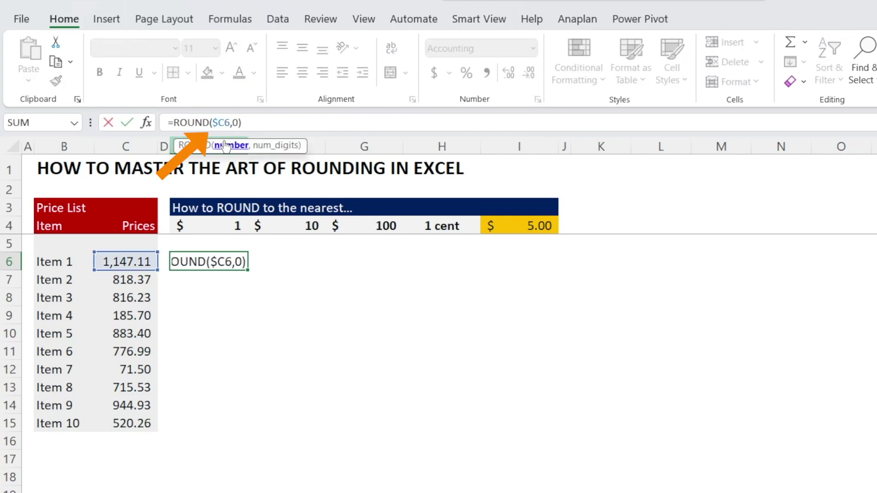
{"action": "key", "text": "Return"}
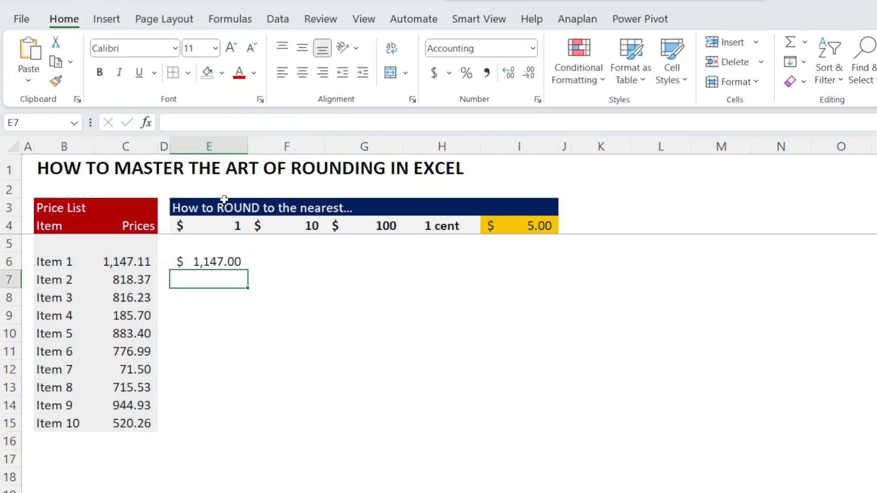
Step: Fill E6's rounding formula down through E15 for Items 2 to 10
{"action": "left_click", "coordinate": [212, 258]}
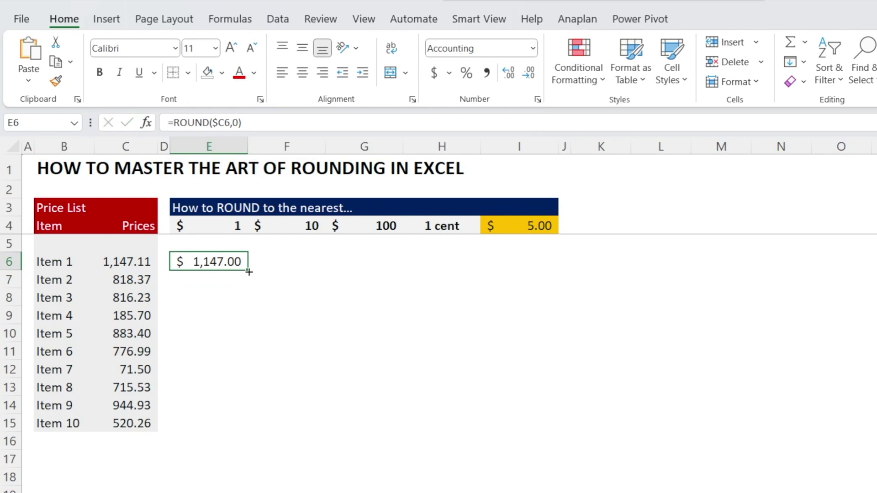
{"action": "left_click_drag", "start_coordinate": [249, 272], "coordinate": [235, 430]}
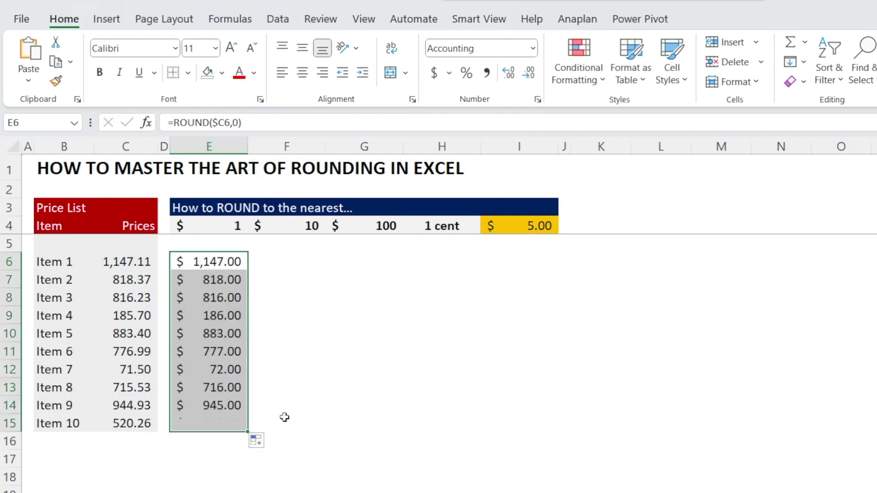
{"action": "left_click", "coordinate": [220, 285]}
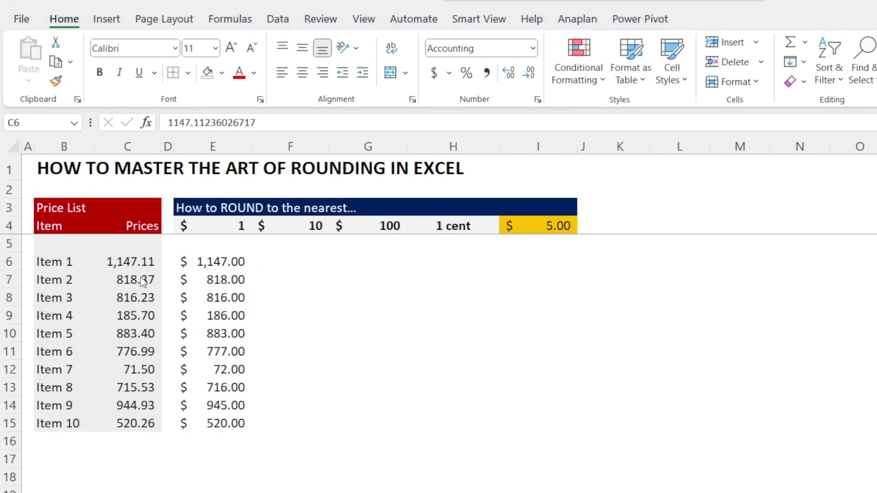
Step: Show prices C6:C15 with four decimals and widen column C to fit them
{"action": "left_click", "coordinate": [148, 261]}
{"action": "left_click_drag", "start_coordinate": [136, 417], "coordinate": [112, 258]}
{"action": "left_click", "coordinate": [507, 73]}
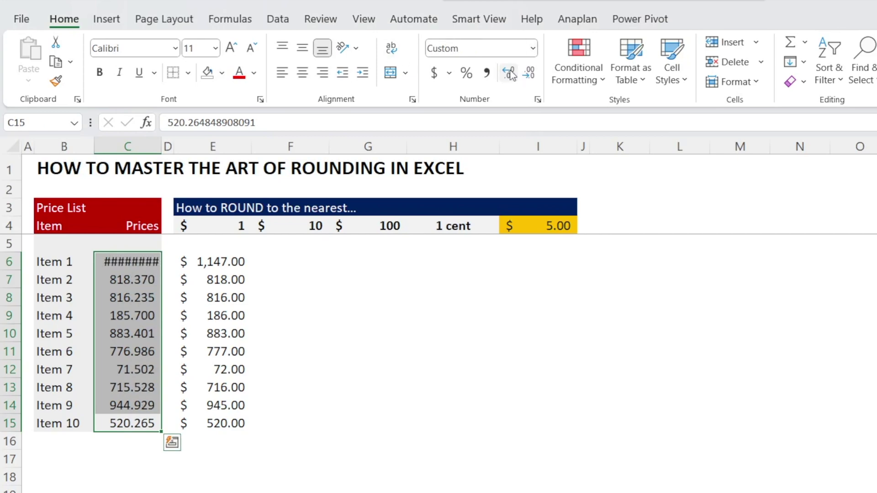
{"action": "left_click", "coordinate": [507, 74]}
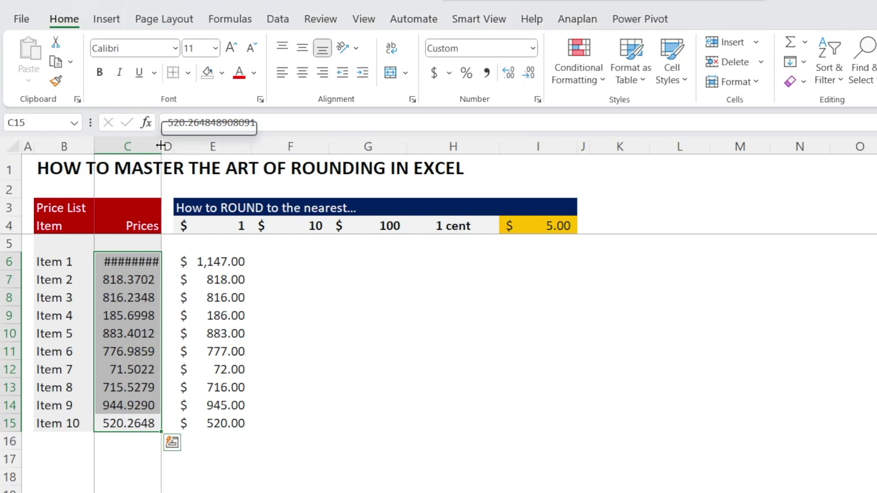
{"action": "left_click_drag", "start_coordinate": [162, 147], "coordinate": [175, 146]}
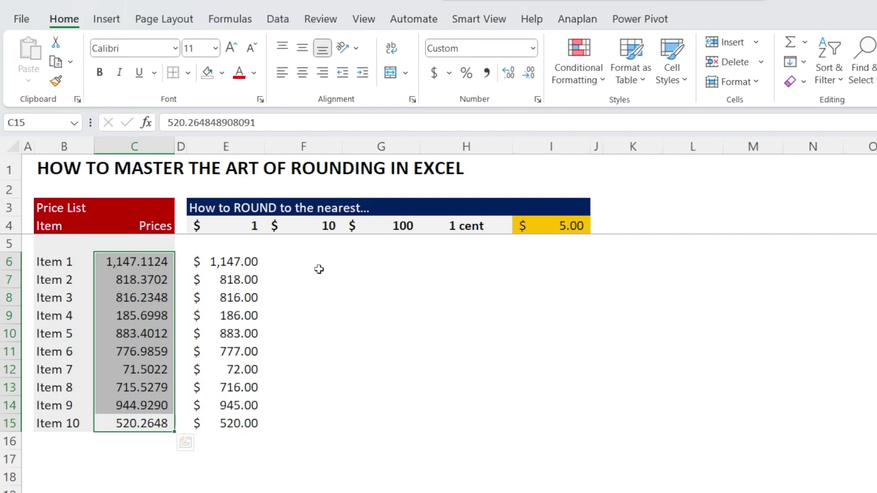
{"action": "left_click", "coordinate": [140, 266]}
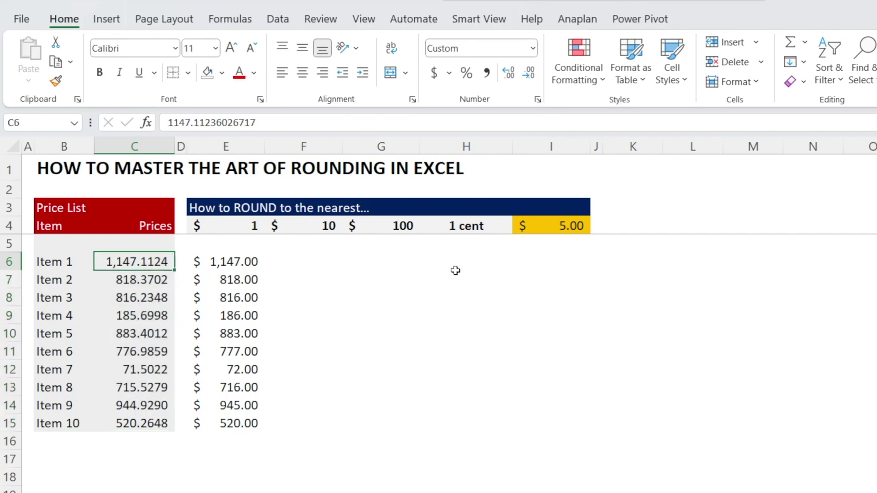
{"action": "left_click", "coordinate": [480, 261]}
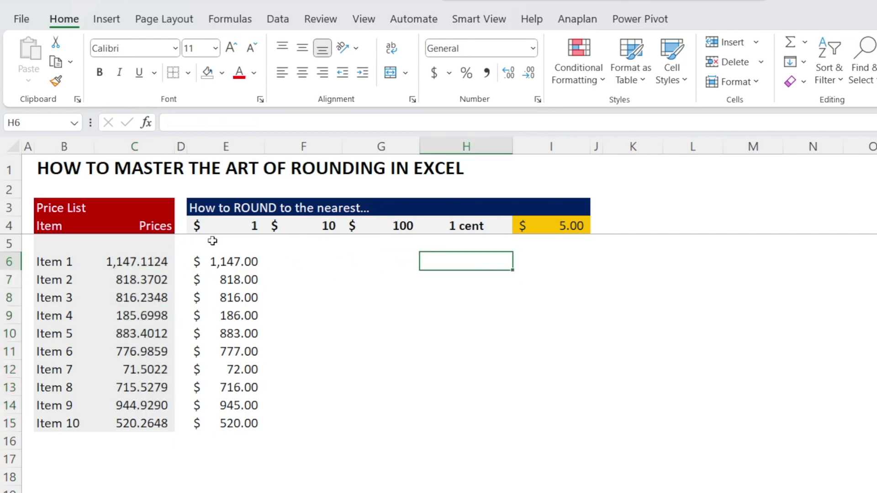
{"action": "left_click", "coordinate": [219, 258]}
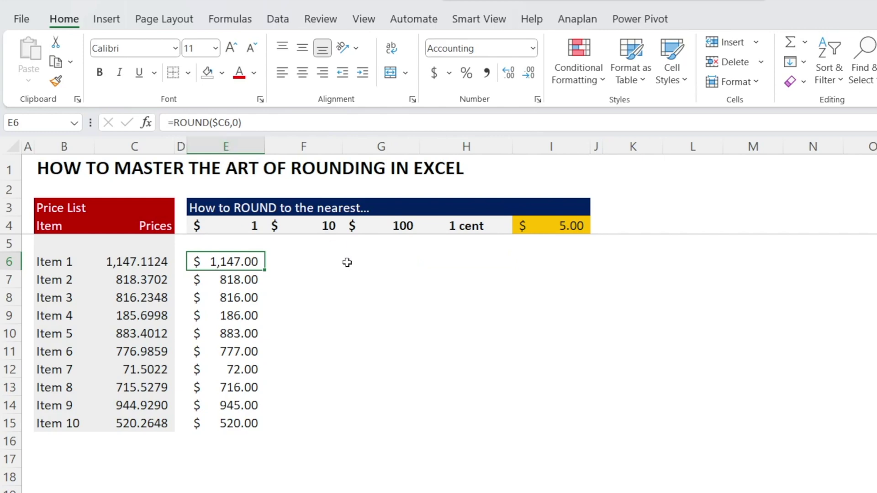
Step: Create =ROUND($C6,2) in H6 by copying E6's formula and changing digits to 2
{"action": "key", "text": "ctrl+c"}
{"action": "left_click", "coordinate": [463, 264]}
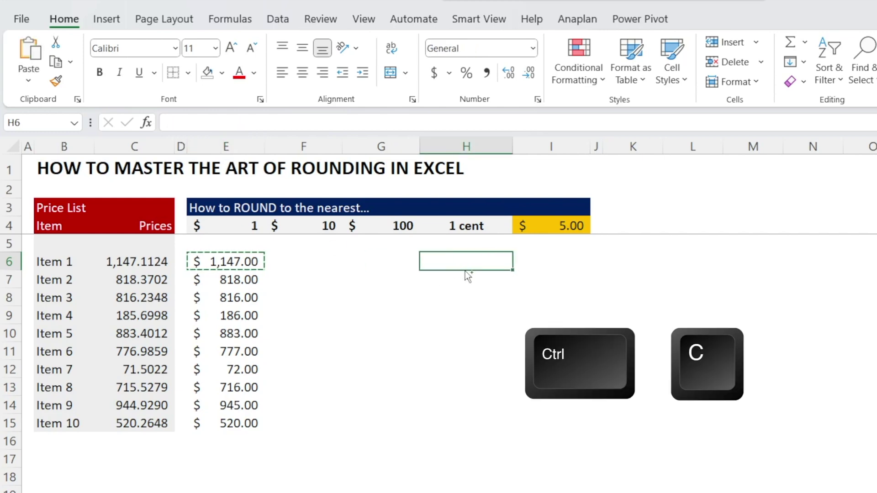
{"action": "key", "text": "ctrl+v"}
{"action": "key", "text": "F2"}
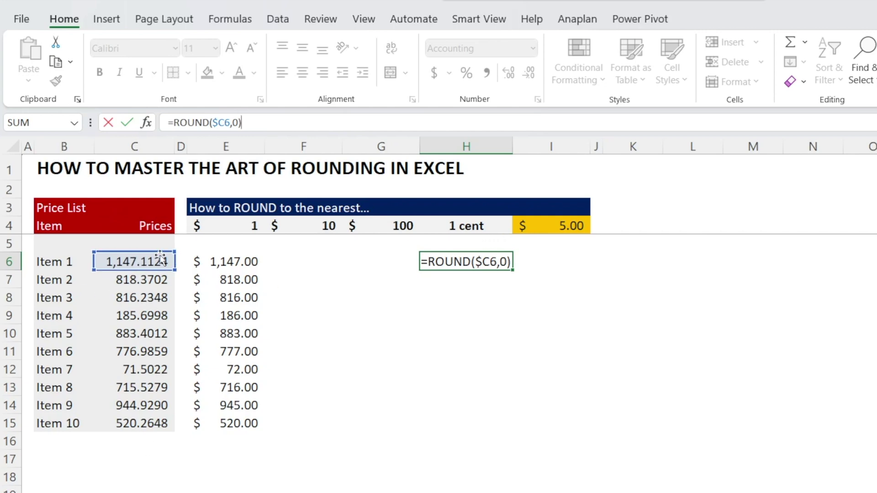
{"action": "double_click", "coordinate": [233, 123]}
{"action": "type", "text": "2"}
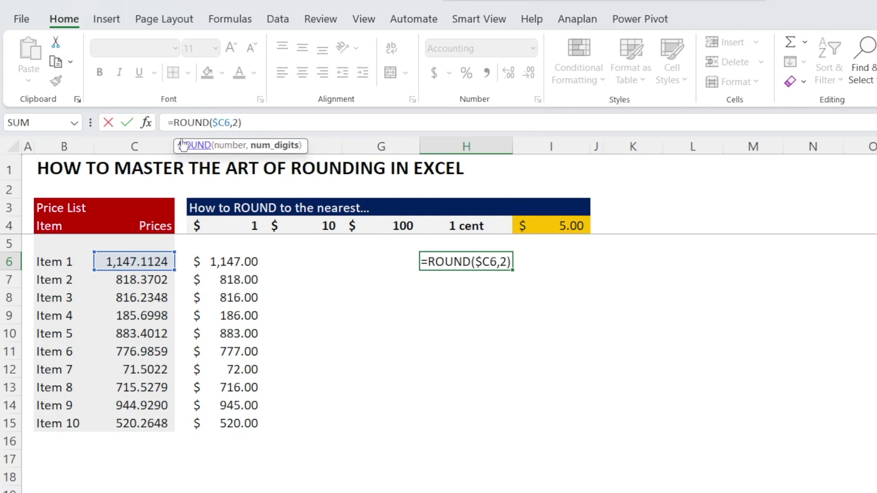
{"action": "left_click", "coordinate": [129, 124]}
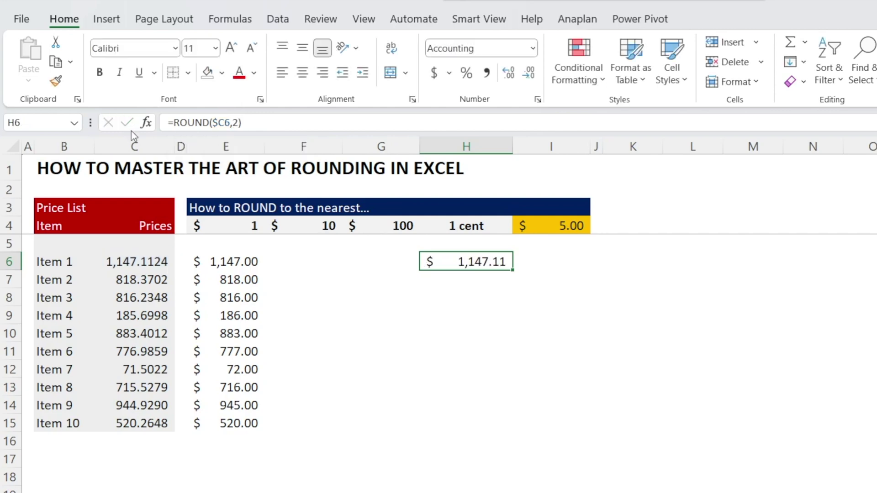
Step: Paste the nearest-cent formula from H6 down through H15
{"action": "key", "text": "ctrl+c"}
{"action": "left_click_drag", "start_coordinate": [440, 420], "coordinate": [442, 262]}
{"action": "key", "text": "ctrl+v"}
{"action": "left_click", "coordinate": [633, 351]}
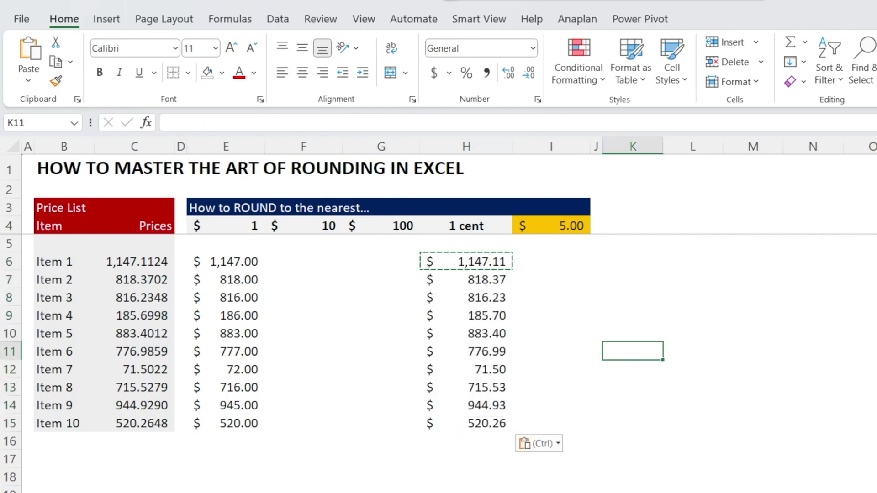
Step: Put =ROUND($C6,-1) in F6 and fill it down to F15 for the nearest $10
{"action": "left_click", "coordinate": [226, 459]}
{"action": "key", "text": "Escape"}
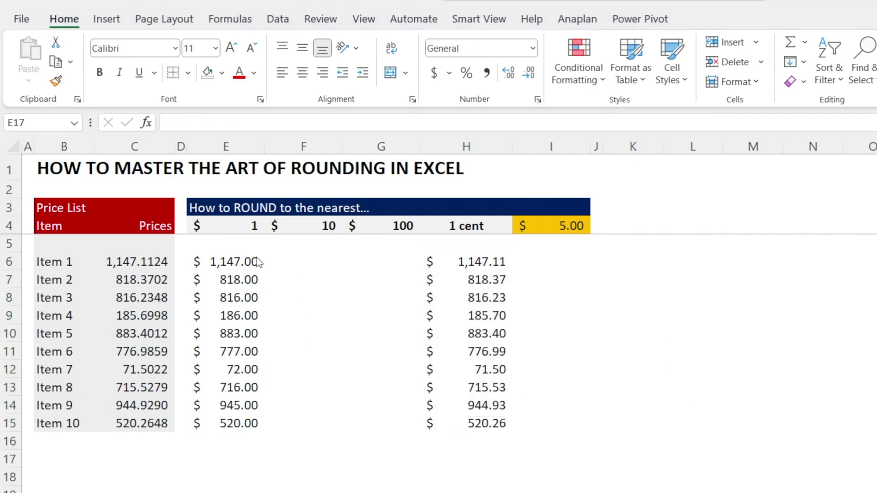
{"action": "left_click", "coordinate": [230, 267]}
{"action": "key", "text": "ctrl+c"}
{"action": "left_click", "coordinate": [306, 263]}
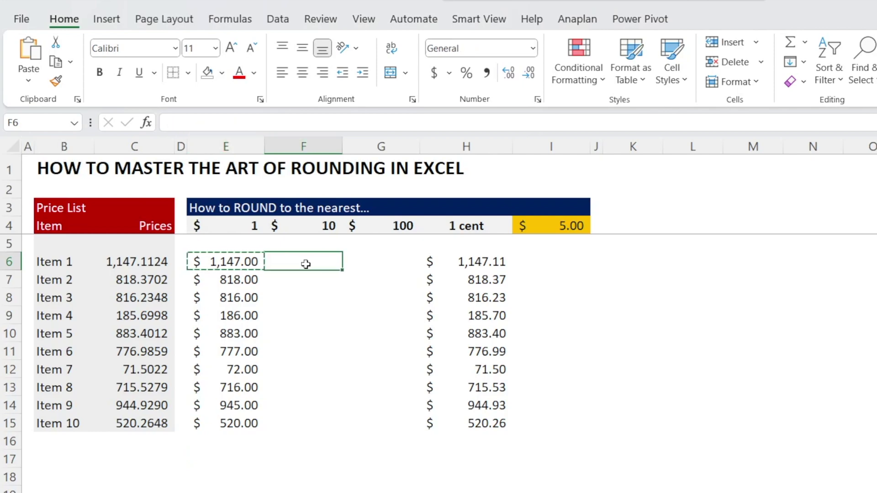
{"action": "key", "text": "ctrl+v"}
{"action": "key", "text": "F2"}
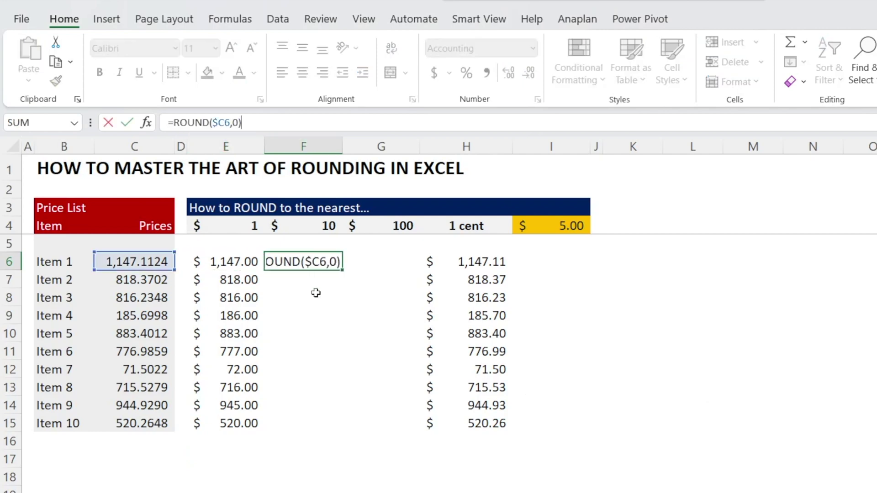
{"action": "double_click", "coordinate": [235, 123]}
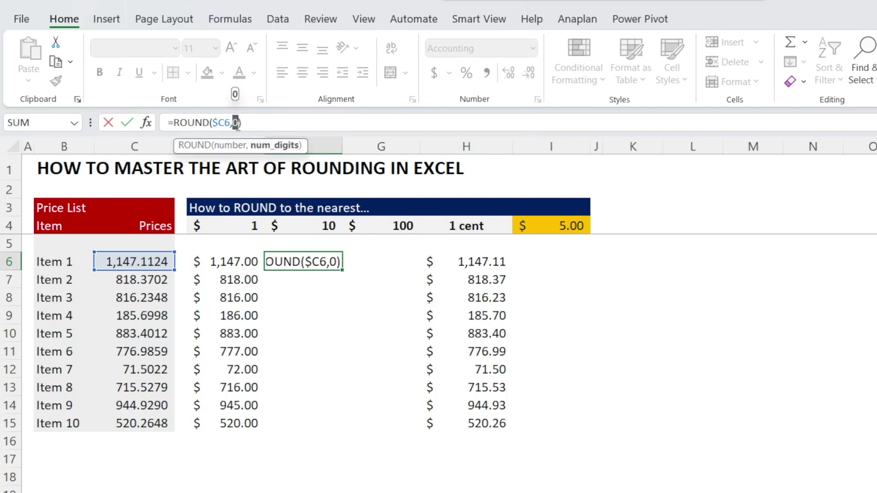
{"action": "type", "text": "-1"}
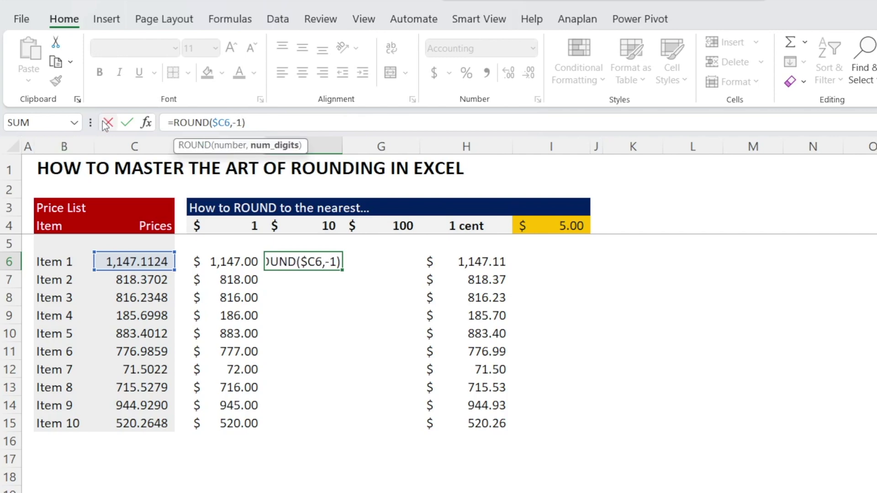
{"action": "left_click", "coordinate": [127, 123]}
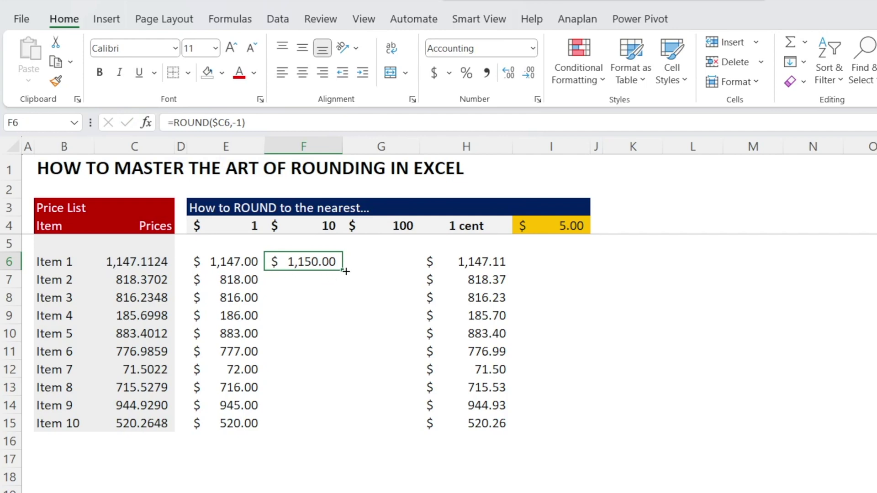
{"action": "left_click_drag", "start_coordinate": [343, 271], "coordinate": [344, 432]}
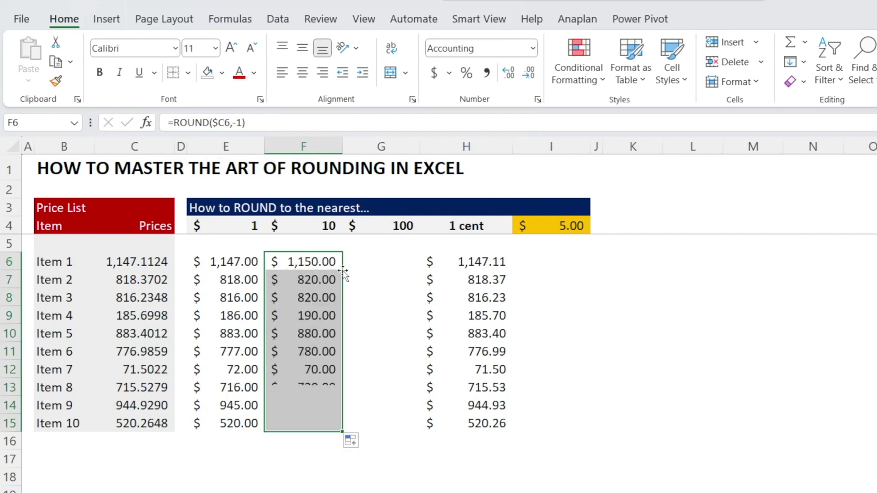
{"action": "left_click", "coordinate": [325, 487]}
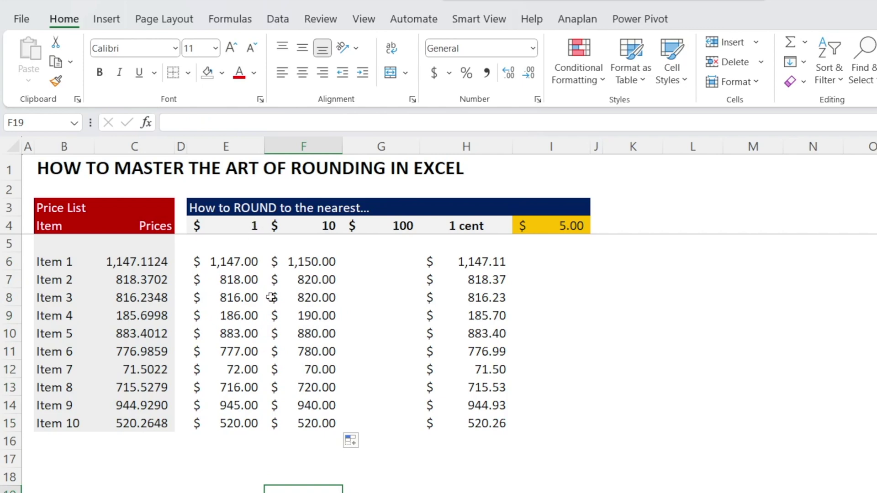
Step: Put =ROUND($C6,-2) in G6 and fill it down through row 15
{"action": "left_click", "coordinate": [323, 263]}
{"action": "key", "text": "ctrl+c"}
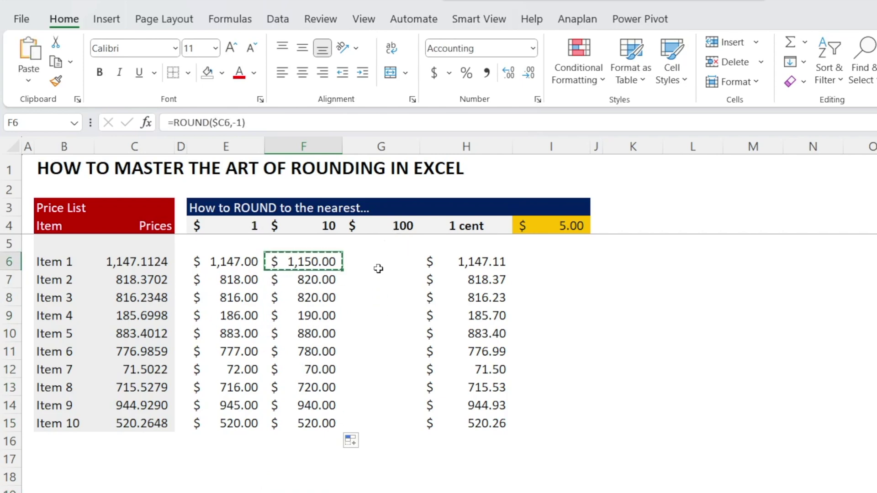
{"action": "left_click", "coordinate": [381, 261]}
{"action": "key", "text": "ctrl+v"}
{"action": "key", "text": "F2"}
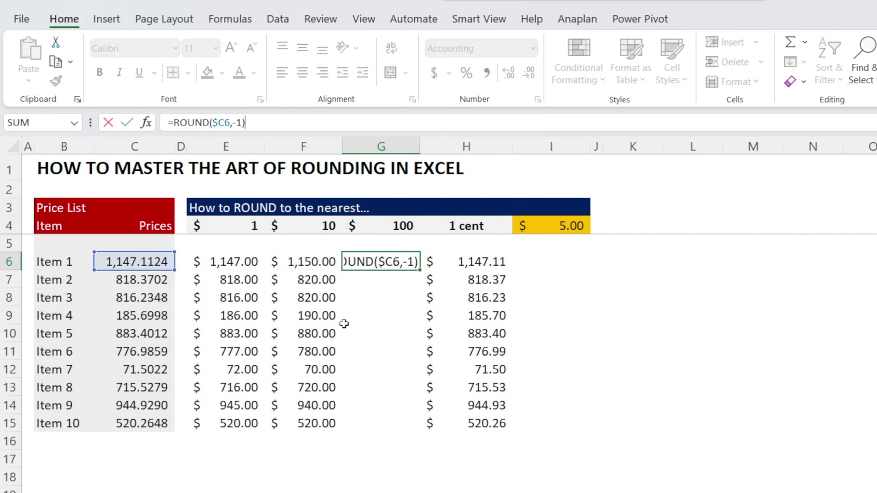
{"action": "left_click", "coordinate": [244, 124]}
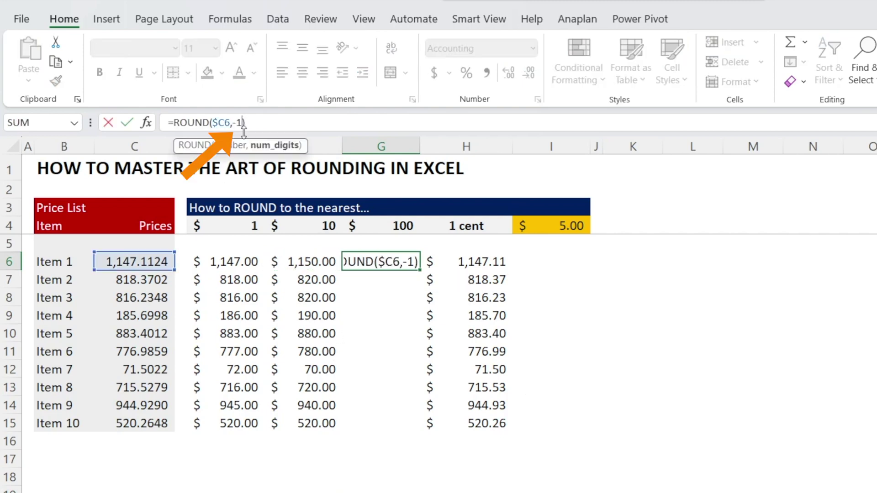
{"action": "key", "text": "BackSpace"}
{"action": "type", "text": "2"}
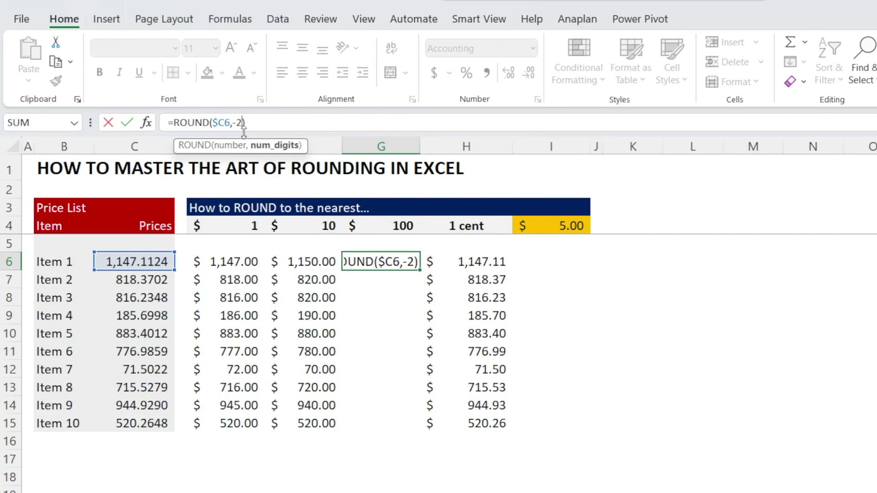
{"action": "left_click", "coordinate": [127, 123]}
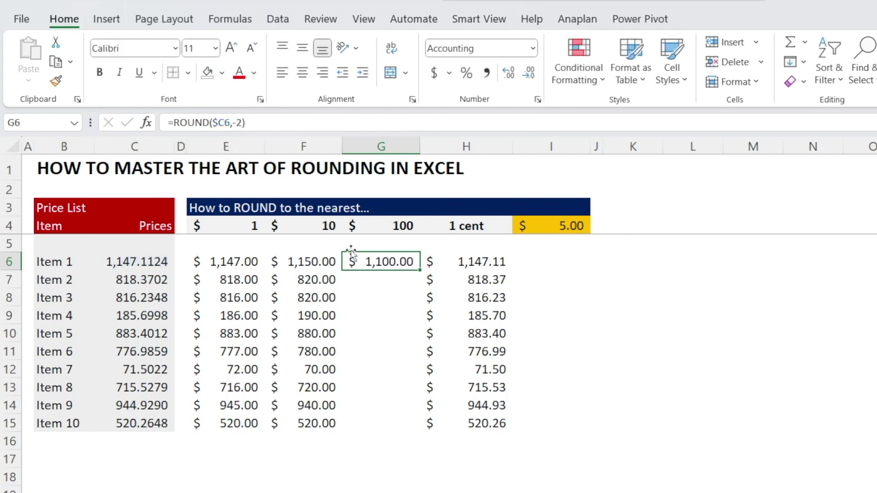
{"action": "double_click", "coordinate": [420, 272]}
{"action": "left_click", "coordinate": [402, 261]}
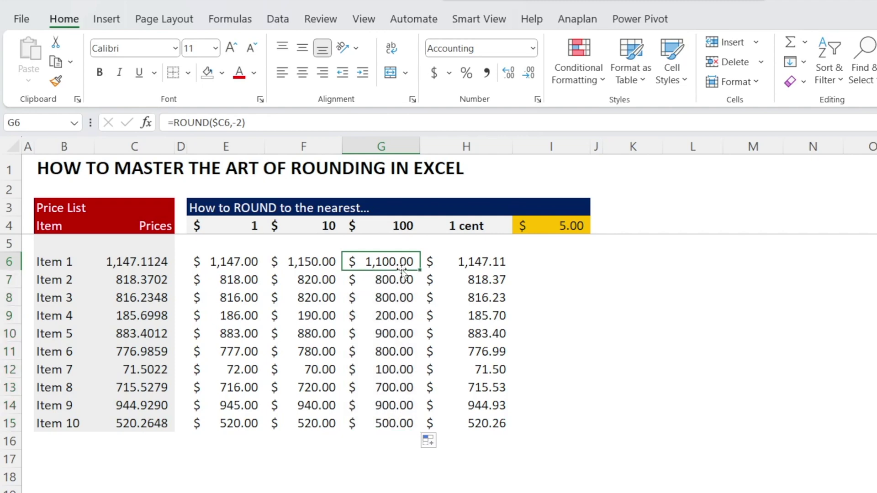
Step: Review G6's formula, leave it unchanged, and deselect the column
{"action": "left_click", "coordinate": [241, 118]}
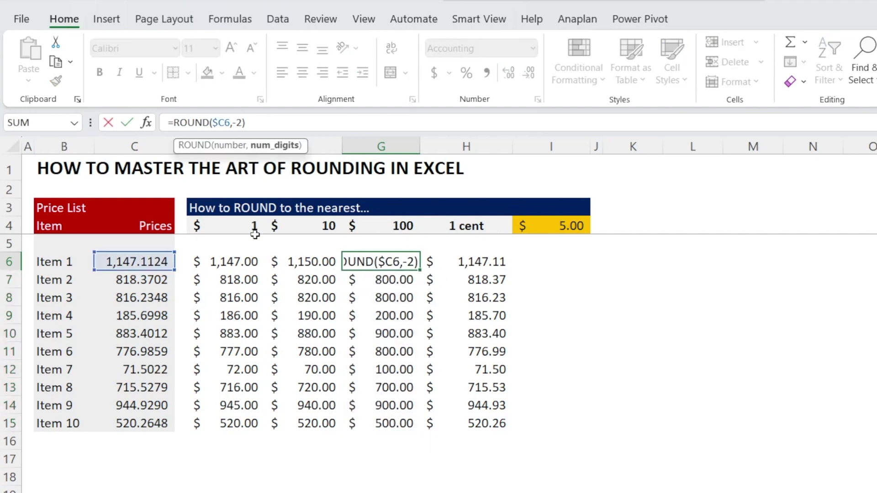
{"action": "key", "text": "ctrl+Return"}
{"action": "left_click", "coordinate": [303, 491]}
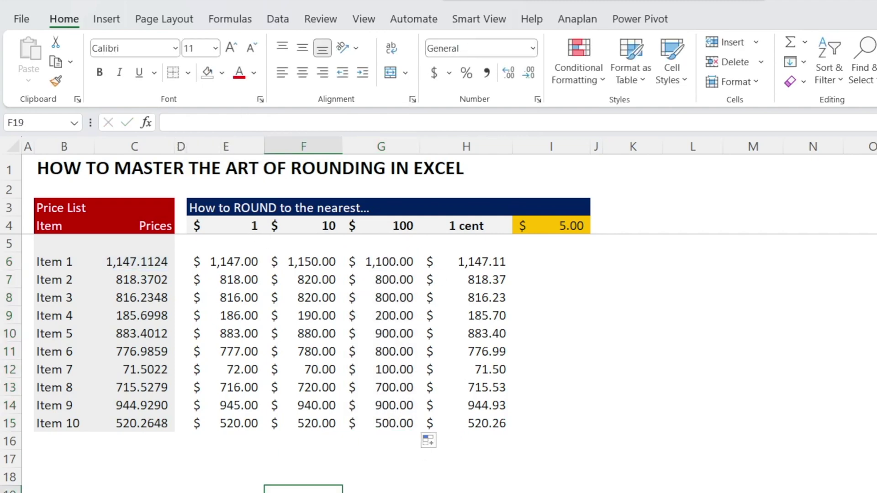
{"action": "left_click", "coordinate": [381, 492]}
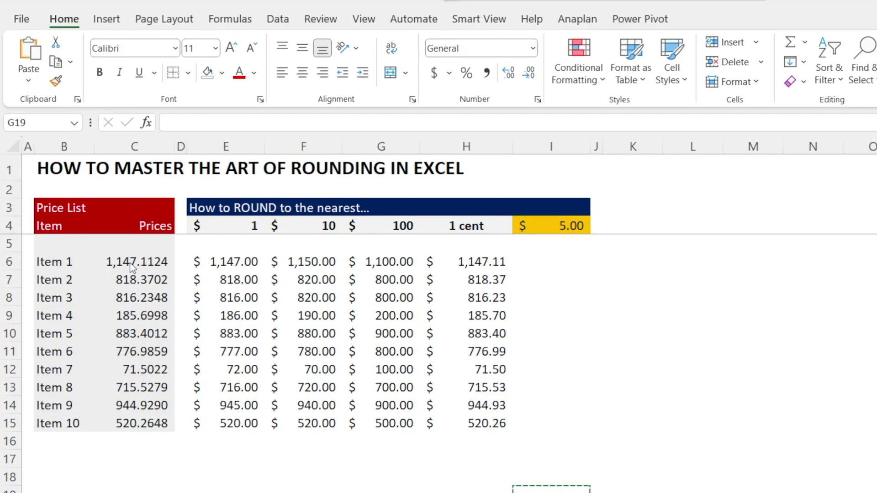
Step: Paste F6's formula into I6 with -0.5 digits, which yields only $1,147.00
{"action": "left_click", "coordinate": [303, 262]}
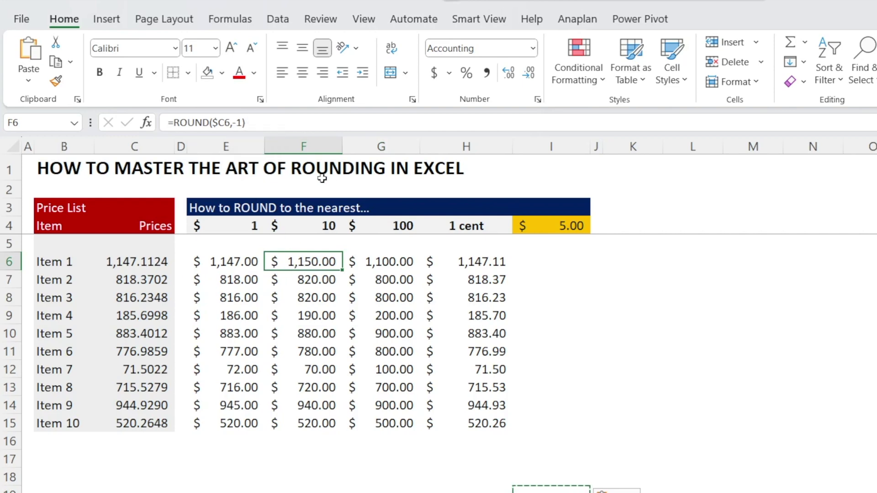
{"action": "key", "text": "ctrl+c"}
{"action": "left_click", "coordinate": [542, 265]}
{"action": "key", "text": "ctrl+v"}
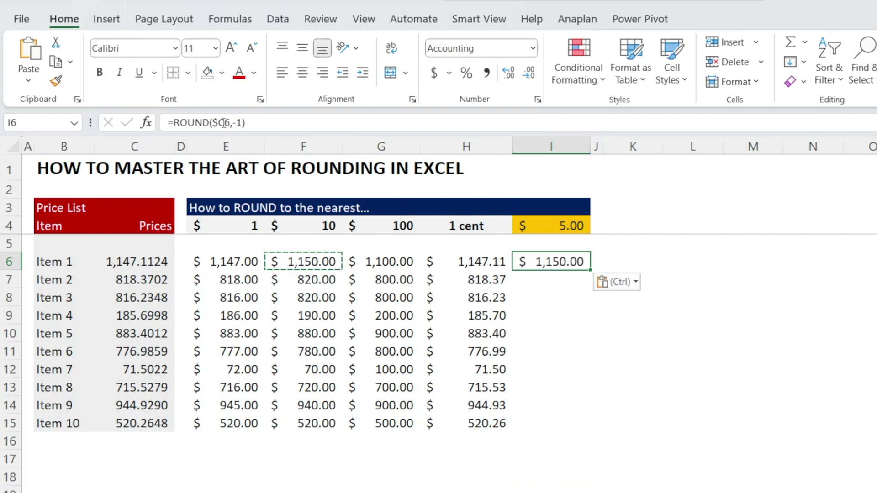
{"action": "left_click", "coordinate": [244, 121]}
{"action": "key", "text": "BackSpace"}
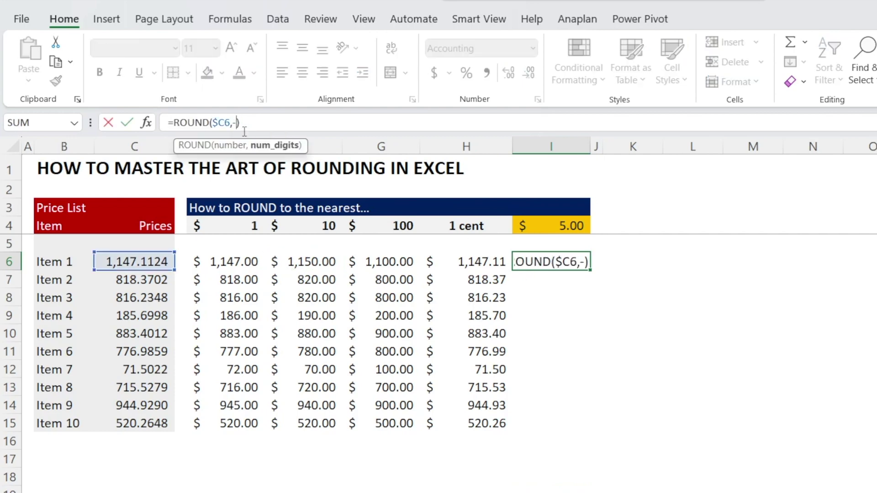
{"action": "type", "text": "0."}
{"action": "key", "text": "Return"}
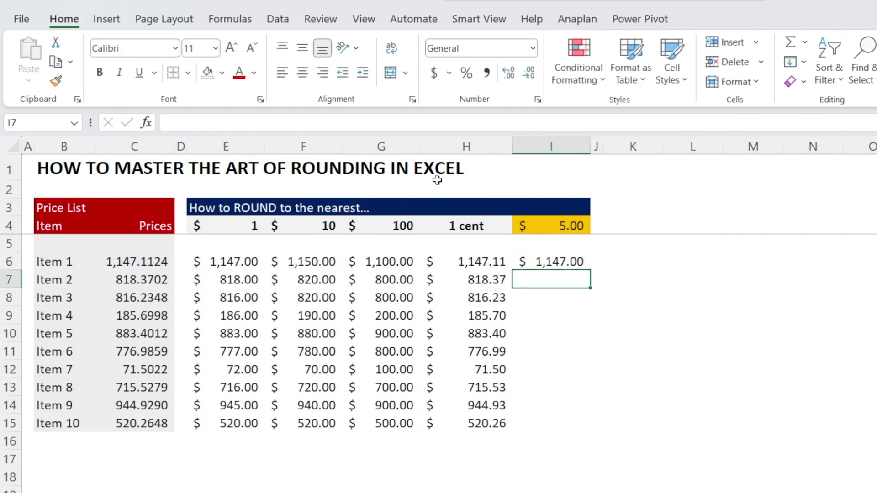
{"action": "left_click", "coordinate": [549, 262]}
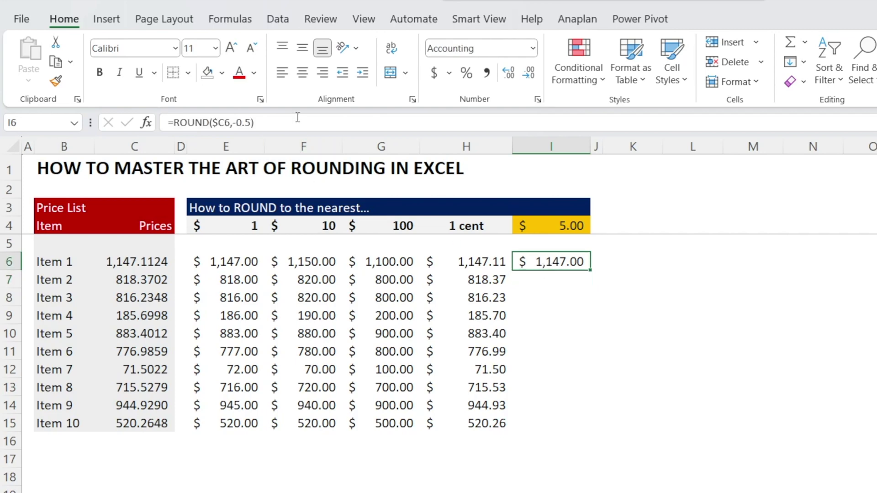
Step: Replace I6's formula with =MROUND(C6,I4) using Item 1's price and the $5.00 multiple
{"action": "left_click_drag", "start_coordinate": [297, 117], "coordinate": [121, 111]}
{"action": "type", "text": "=m"}
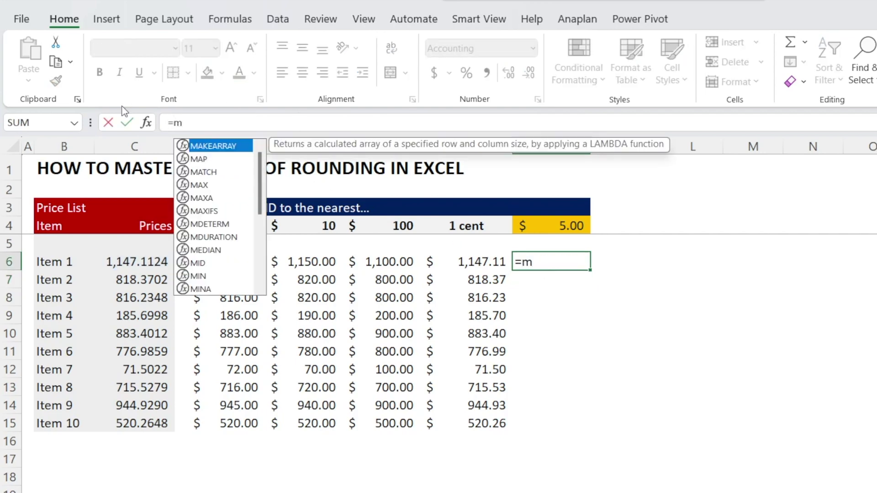
{"action": "type", "text": "Round("}
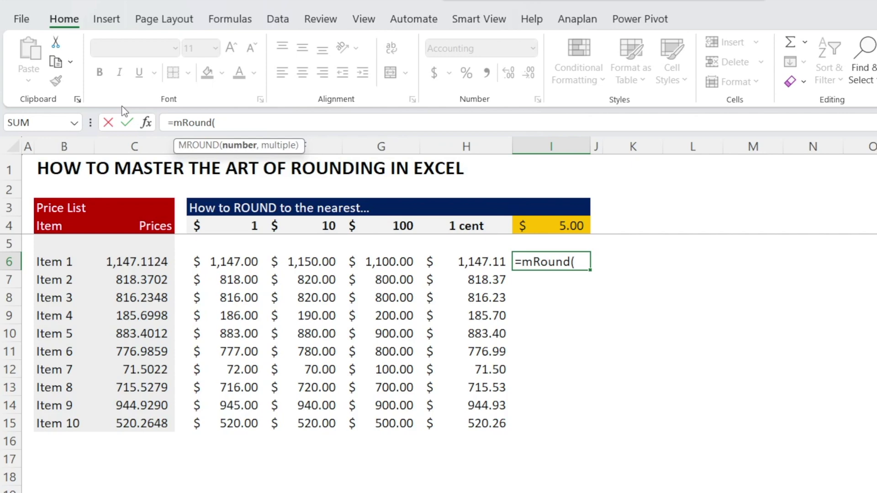
{"action": "left_click", "coordinate": [137, 262]}
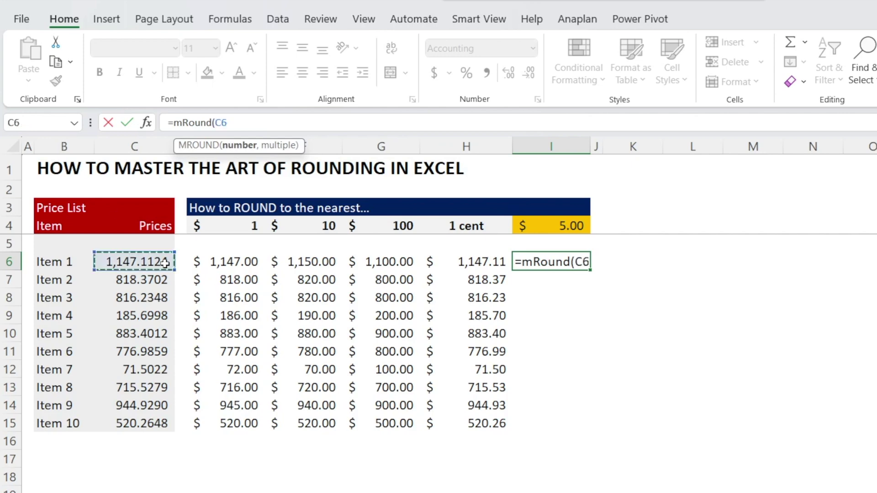
{"action": "type", "text": ","}
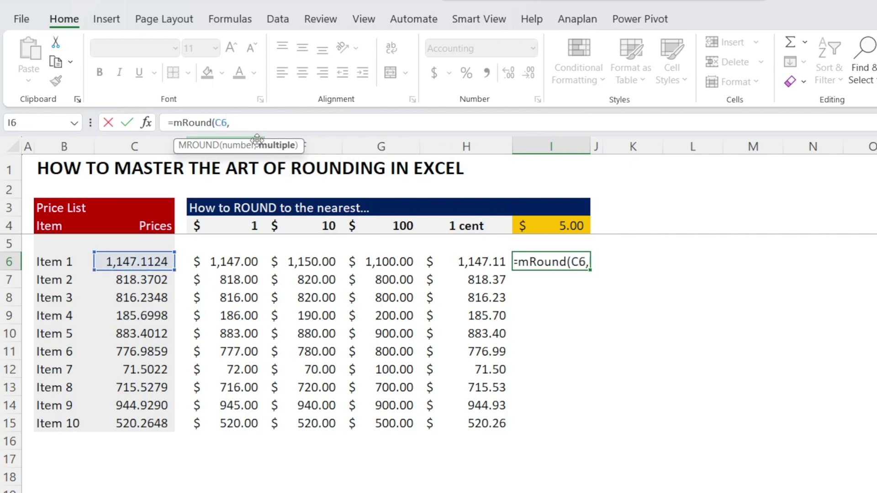
{"action": "left_click", "coordinate": [567, 230]}
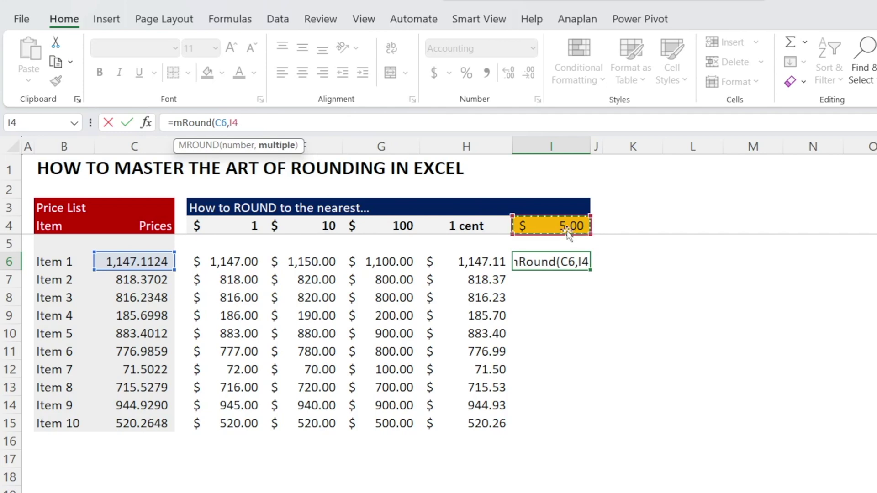
{"action": "type", "text": ")"}
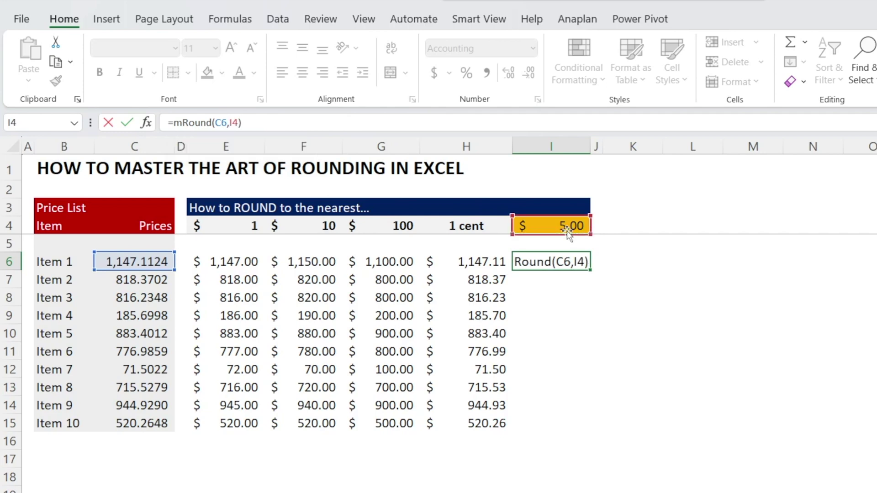
{"action": "key", "text": "Return"}
{"action": "key", "text": "Up"}
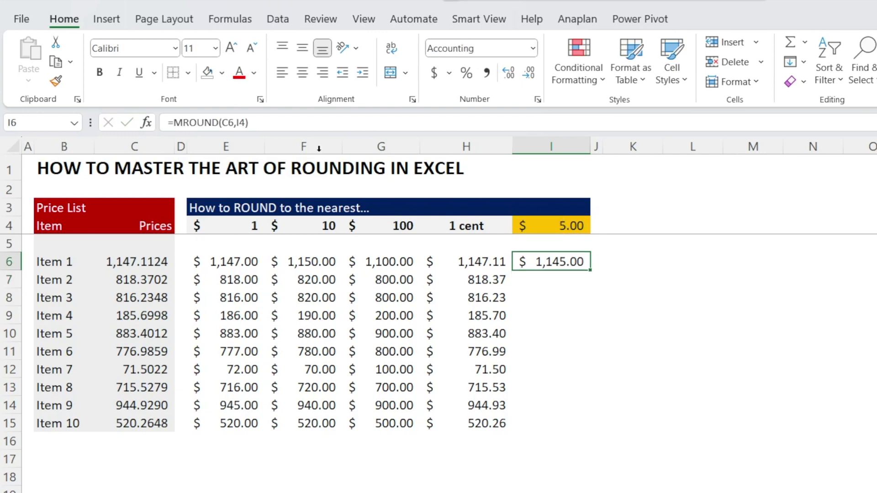
Step: Lock the references to make it =MROUND($C6,$I$4), giving $1,145.00
{"action": "left_click", "coordinate": [238, 123]}
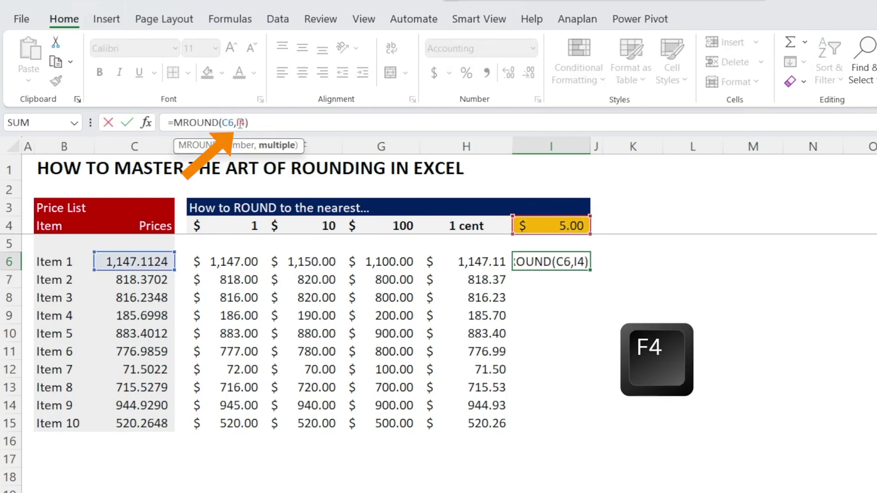
{"action": "key", "text": "F4"}
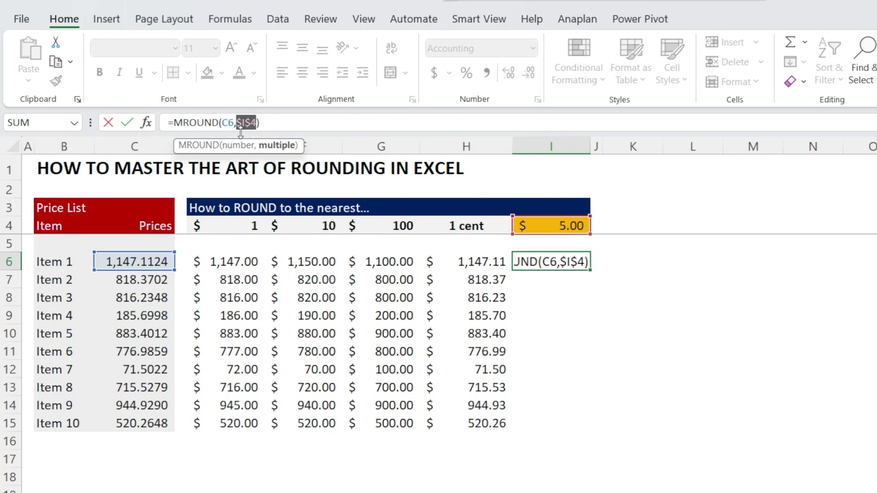
{"action": "left_click", "coordinate": [226, 124]}
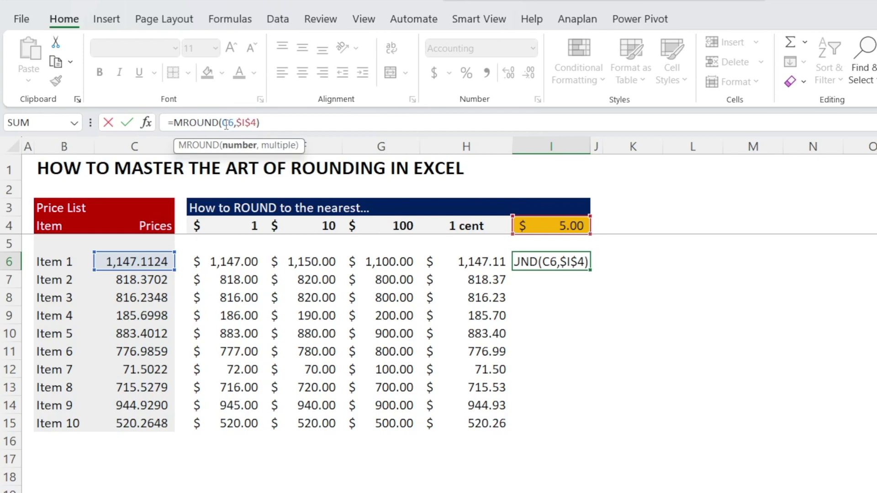
{"action": "type", "text": "$"}
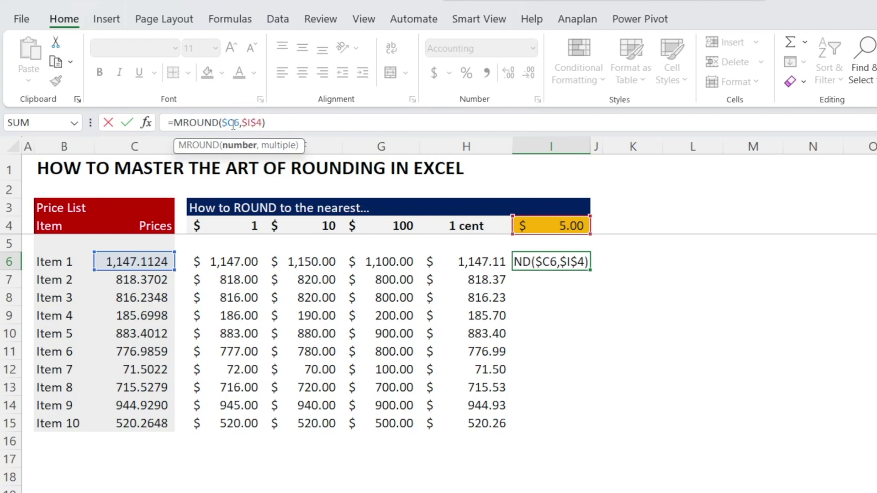
{"action": "key", "text": "Return"}
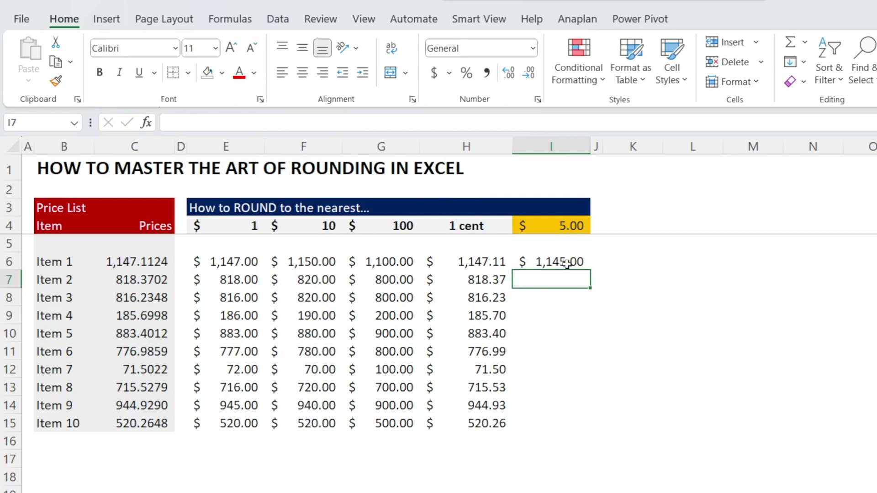
Step: Fill the MROUND formula from I6 down to Item 10
{"action": "left_click", "coordinate": [566, 264]}
{"action": "double_click", "coordinate": [590, 270]}
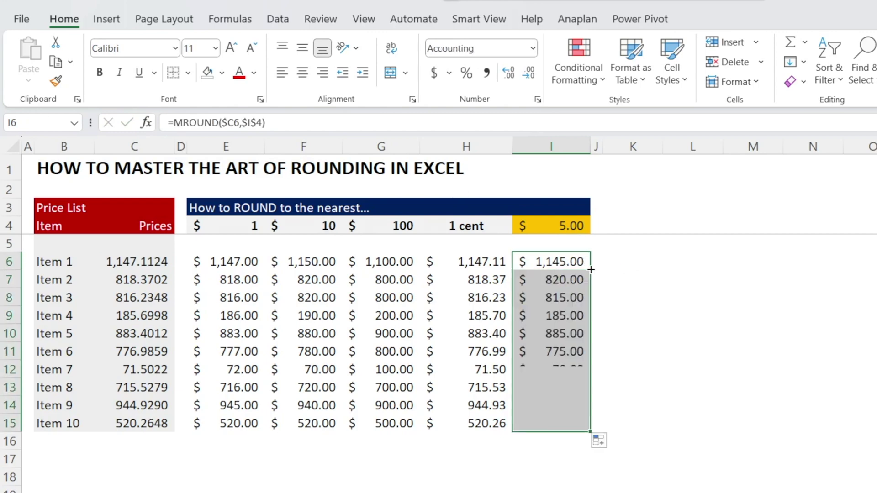
{"action": "left_click", "coordinate": [722, 365]}
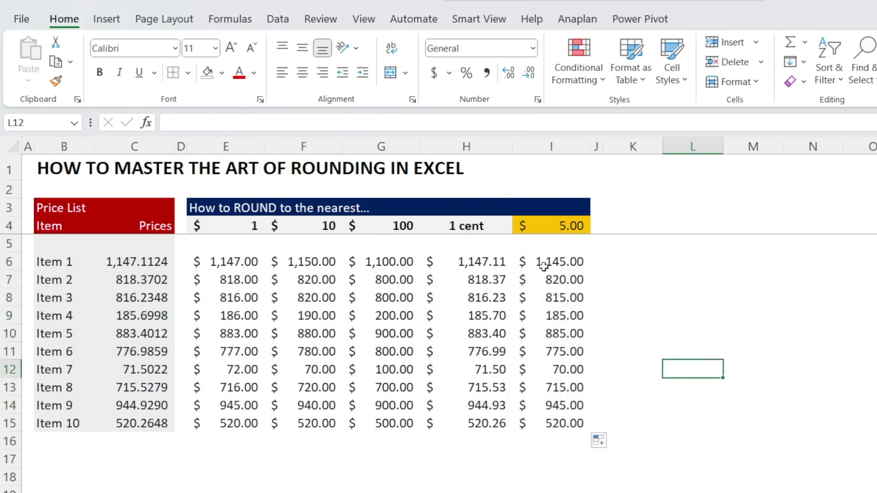
Step: Try multiples of 50, 1 and 100 in I4 to watch the results change
{"action": "left_click", "coordinate": [557, 226]}
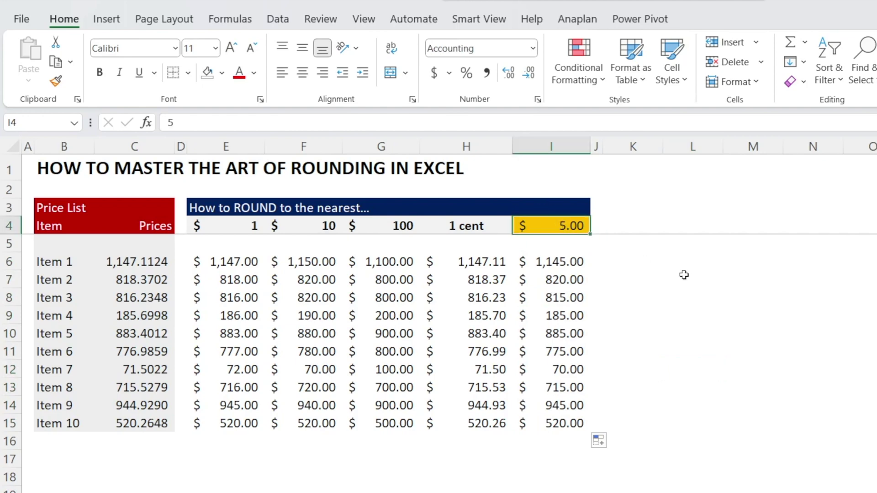
{"action": "type", "text": "50"}
{"action": "key", "text": "Return"}
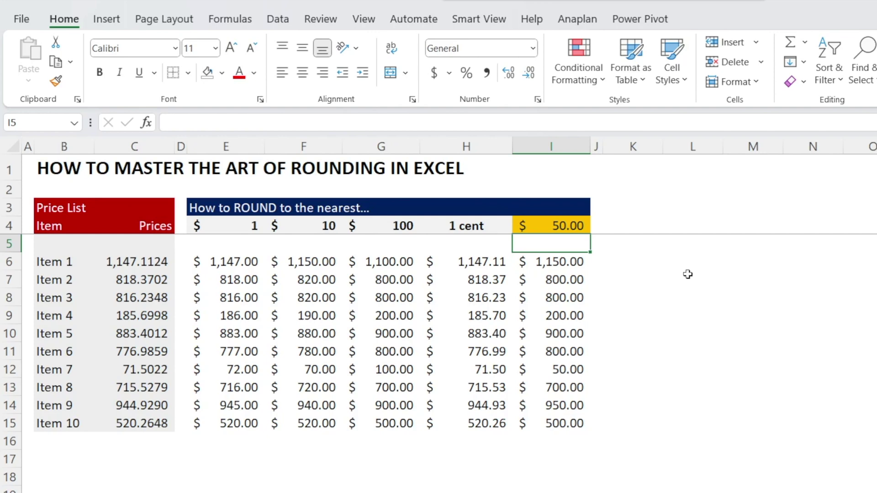
{"action": "key", "text": "Up"}
{"action": "type", "text": "1"}
{"action": "key", "text": "Return"}
{"action": "key", "text": "Up"}
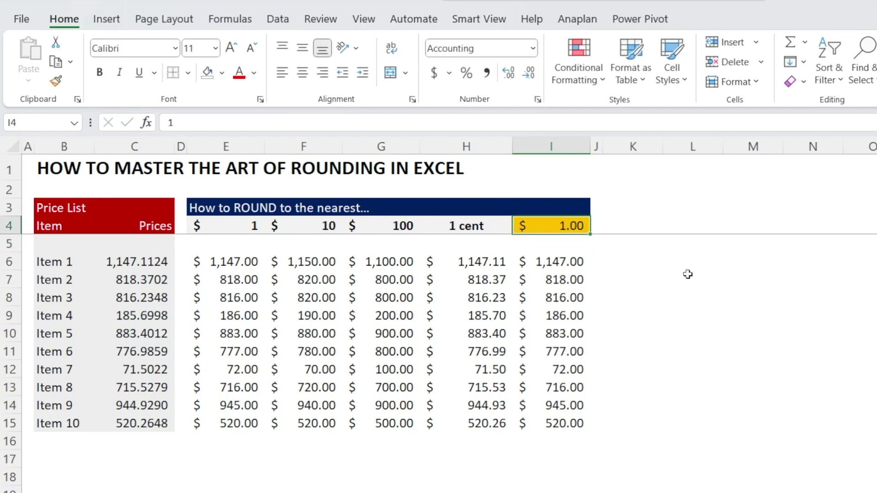
{"action": "key", "text": "F2"}
{"action": "key", "text": "Return"}
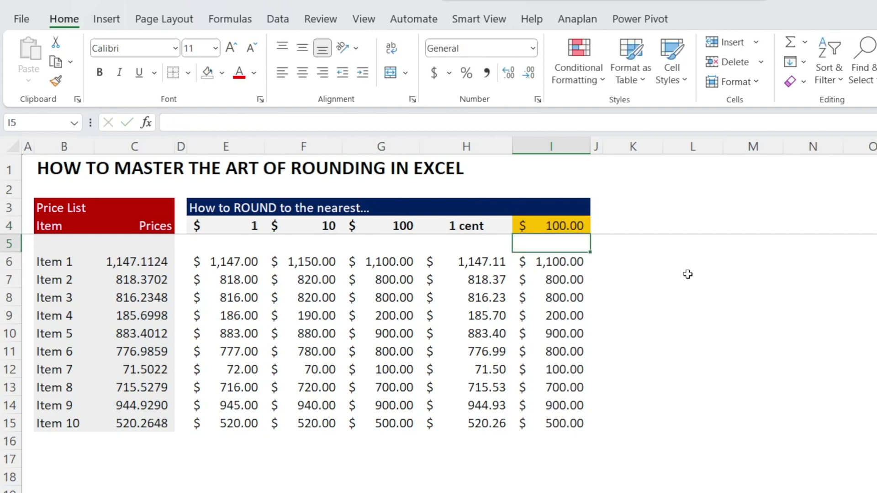
{"action": "key", "text": "Down"}
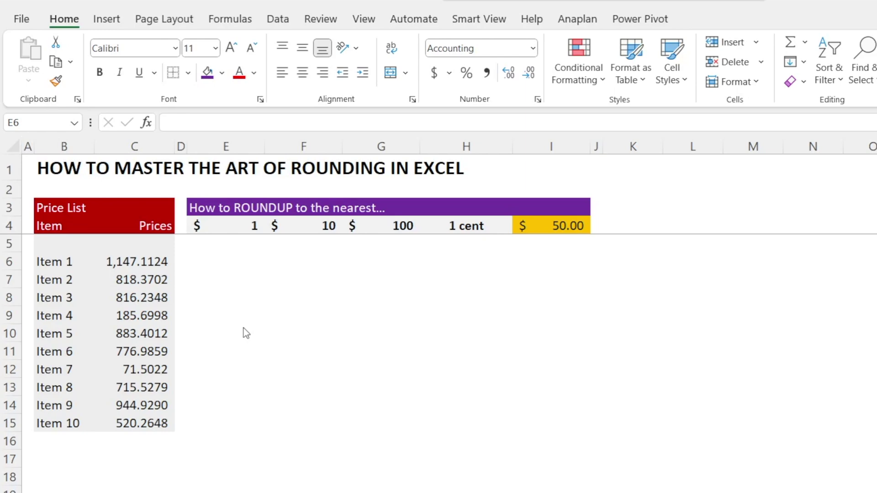
Step: Enter =ROUNDUP($C6,0) in E6 to round Item 1 up to the whole dollar
{"action": "left_click", "coordinate": [233, 269]}
{"action": "type", "text": "=roundup("}
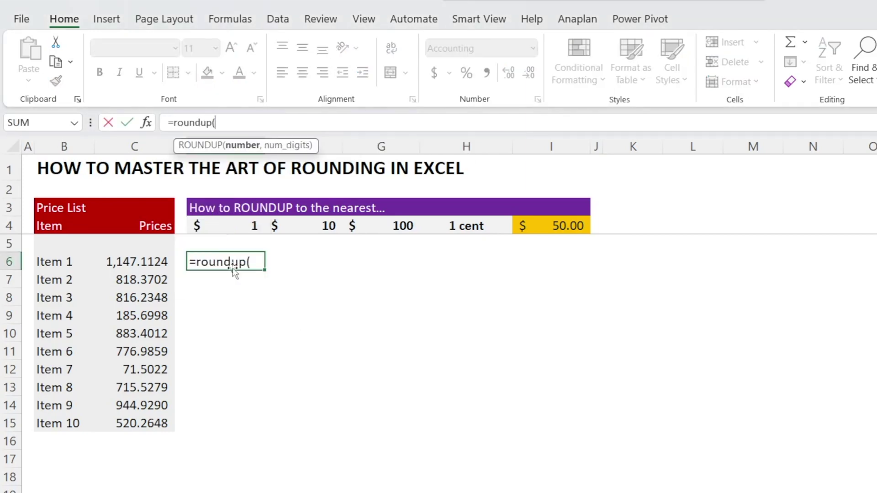
{"action": "left_click", "coordinate": [141, 261]}
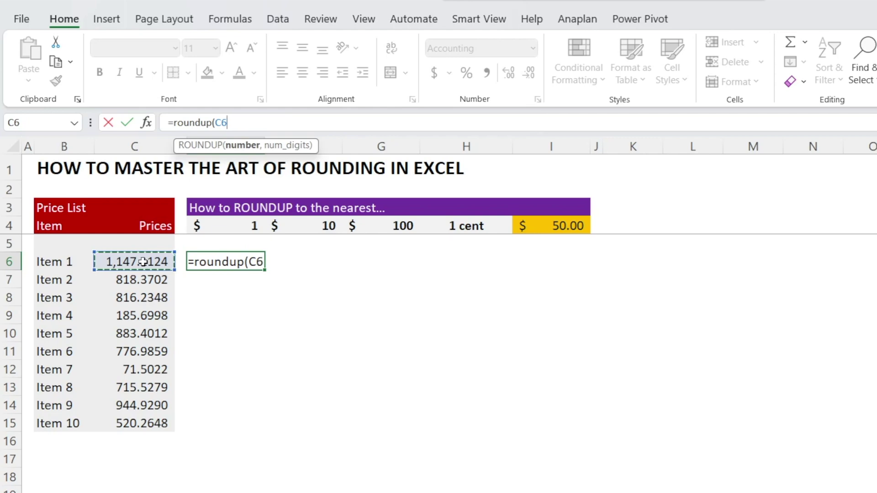
{"action": "type", "text": ","}
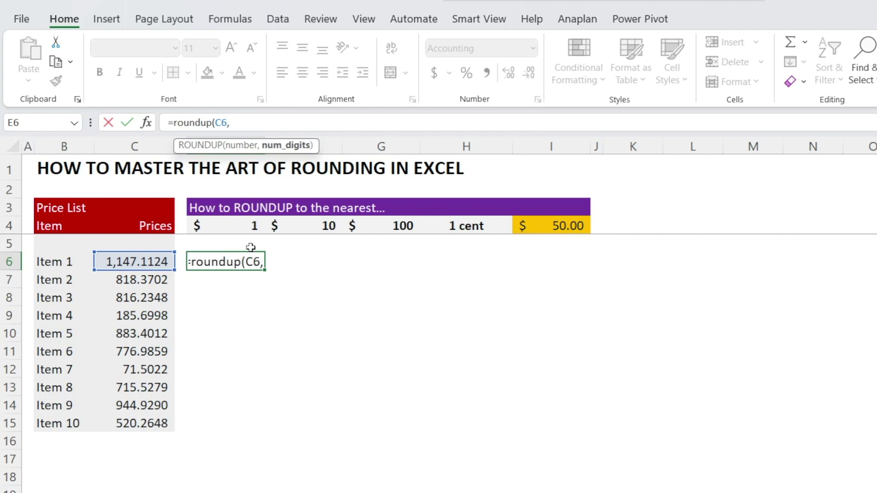
{"action": "type", "text": "0)"}
{"action": "key", "text": "Return"}
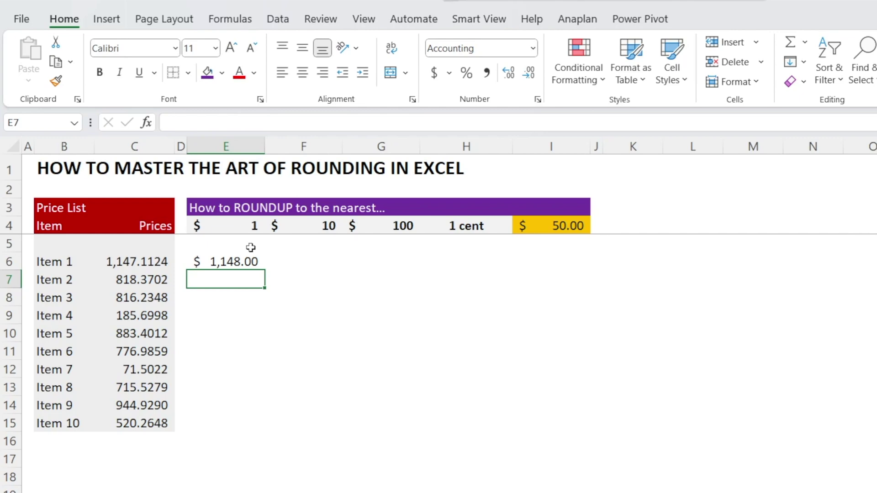
{"action": "key", "text": "Up"}
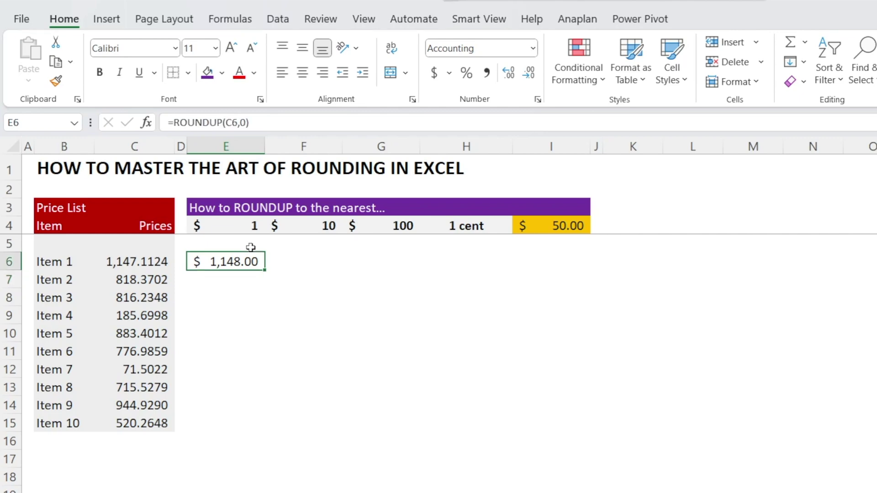
{"action": "left_click", "coordinate": [225, 123]}
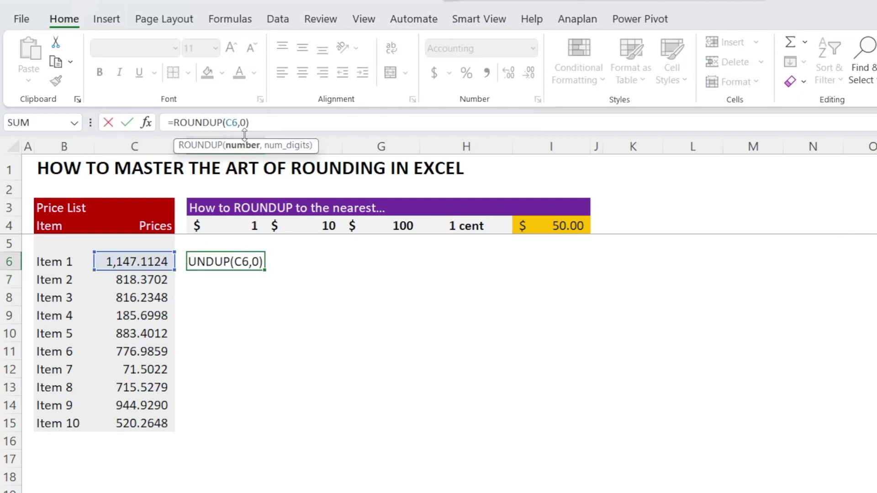
{"action": "type", "text": "$"}
{"action": "key", "text": "Return"}
{"action": "key", "text": "Up"}
Step: Copy the ROUNDUP formula across F6:H6 and change F6's digits to -1
{"action": "key", "text": "ctrl+c"}
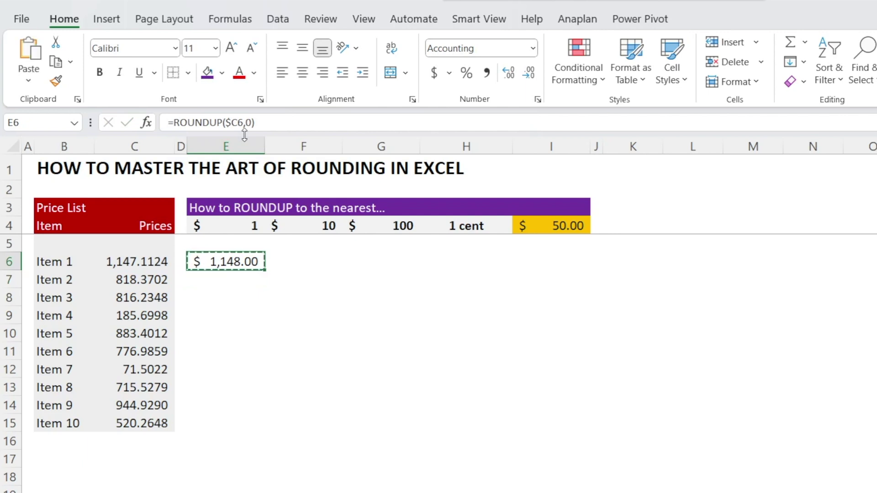
{"action": "key", "text": "Right"}
{"action": "key", "text": "shift+Right"}
{"action": "key", "text": "shift+Right"}
{"action": "key", "text": "ctrl+v"}
{"action": "key", "text": "shift+Left"}
{"action": "key", "text": "shift+Left"}
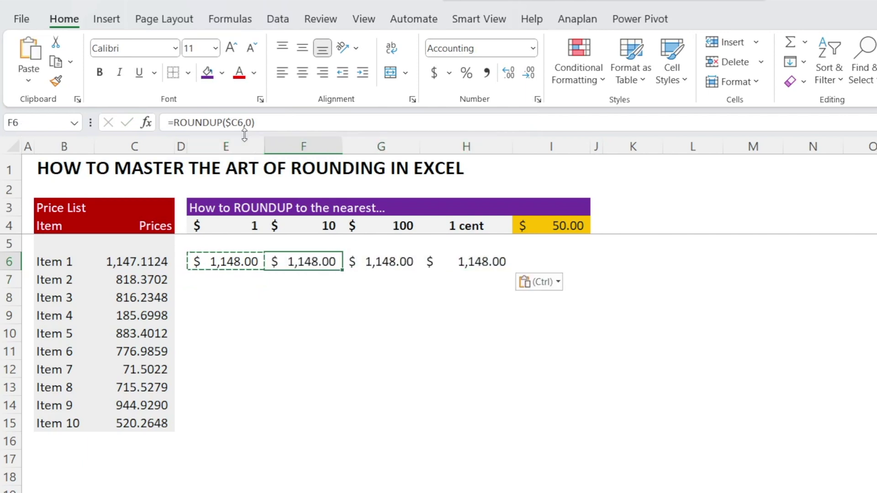
{"action": "left_click", "coordinate": [271, 128]}
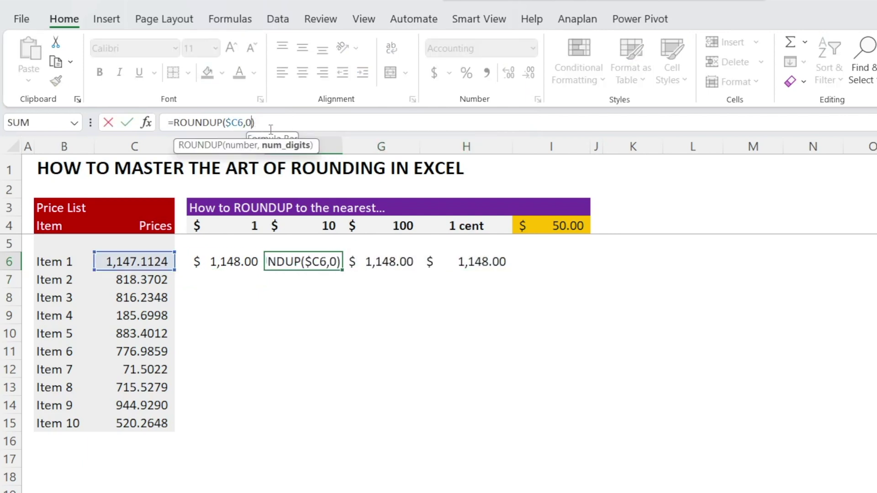
{"action": "key", "text": "BackSpace"}
{"action": "type", "text": "-1"}
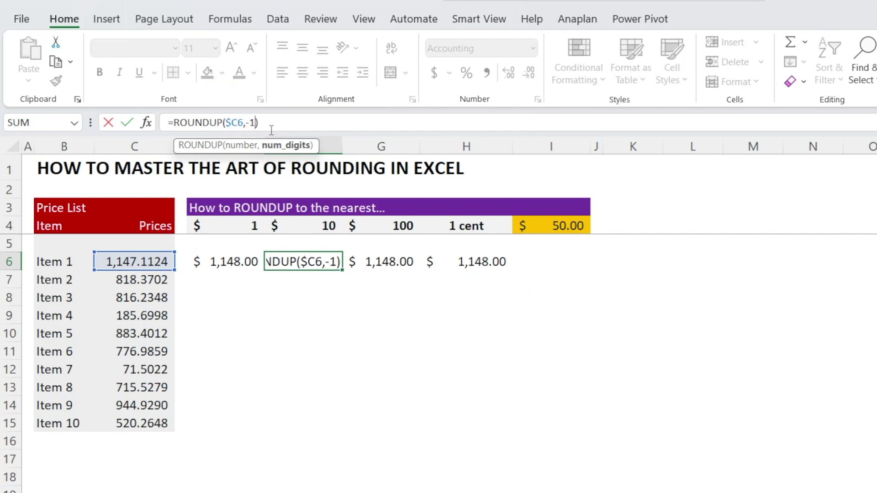
{"action": "key", "text": "Return"}
{"action": "key", "text": "Up"}
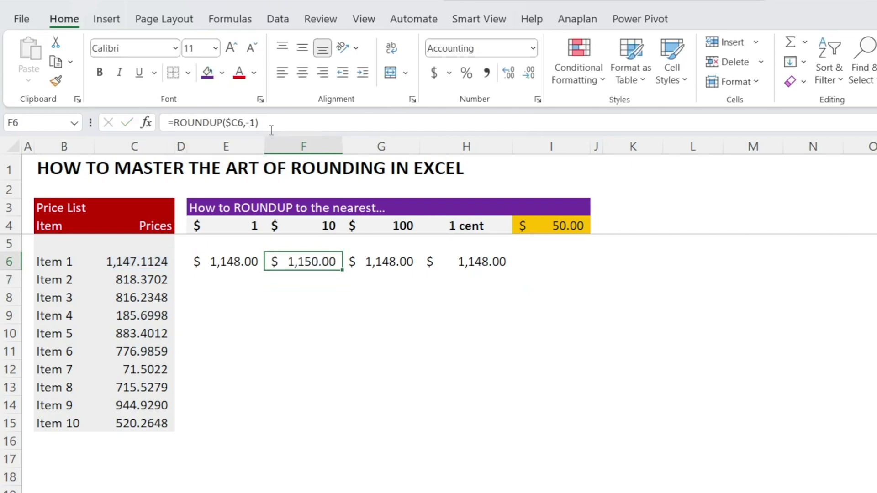
Step: Copy F6's formula to G6 and change its digits to -2 for the nearest 100
{"action": "key", "text": "ctrl+c"}
{"action": "key", "text": "Right"}
{"action": "key", "text": "ctrl+v"}
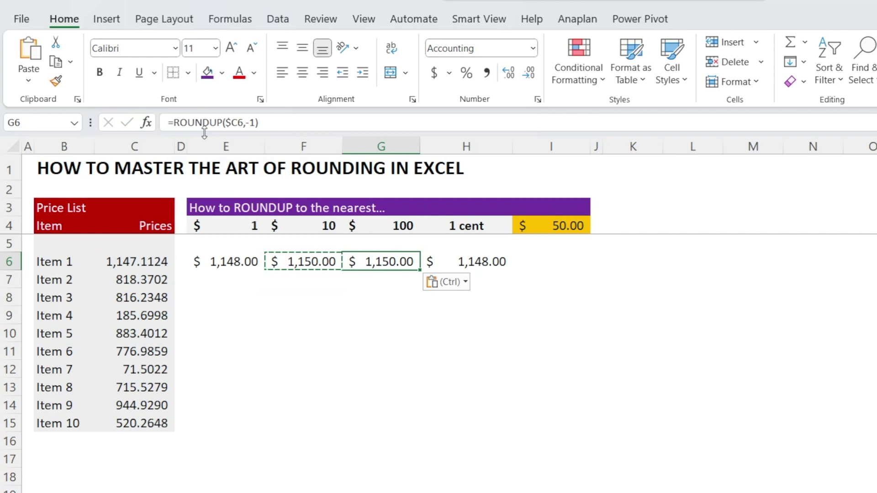
{"action": "left_click", "coordinate": [244, 123]}
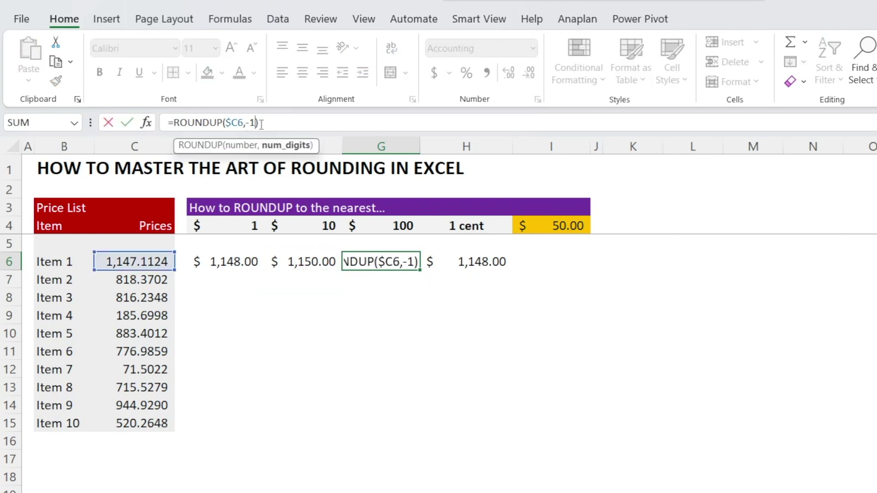
{"action": "key", "text": "BackSpace"}
{"action": "type", "text": "2"}
{"action": "key", "text": "Return"}
{"action": "key", "text": "Up"}
Step: Set H6 to =ROUNDUP($C6,2), copy it to I6, and enter 5 in I4
{"action": "key", "text": "Right"}
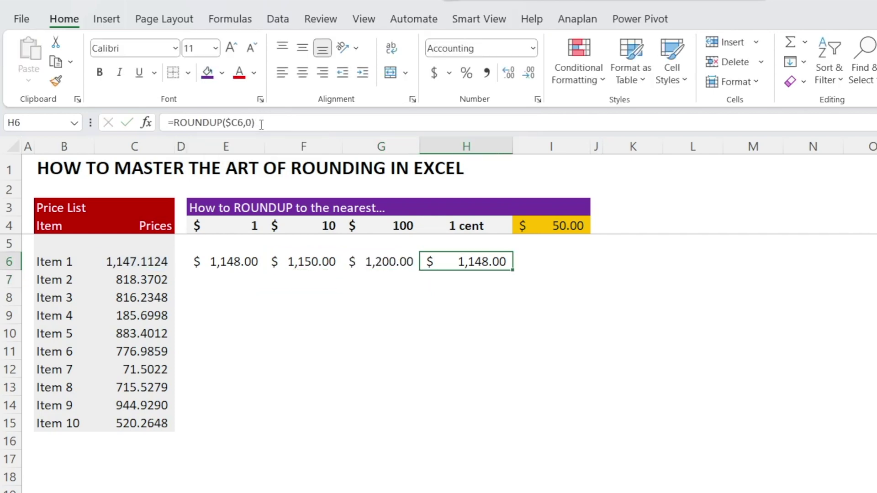
{"action": "left_click", "coordinate": [251, 123]}
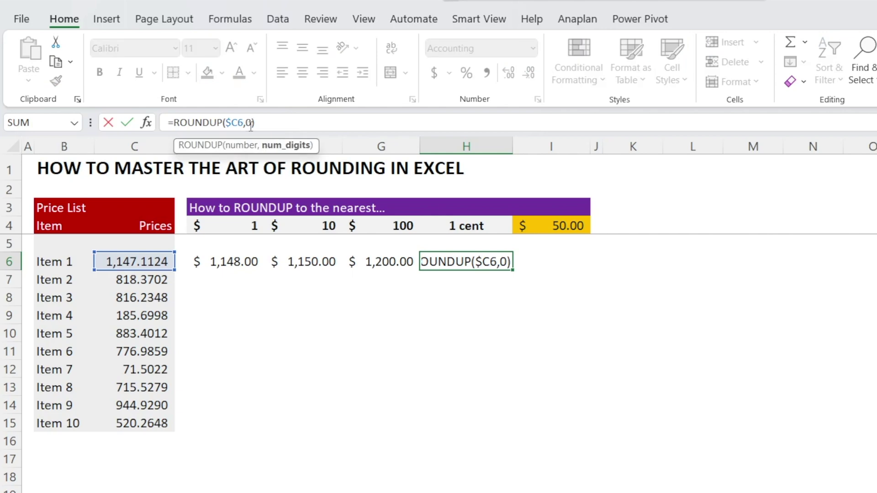
{"action": "key", "text": "BackSpace"}
{"action": "type", "text": "2"}
{"action": "key", "text": "Return"}
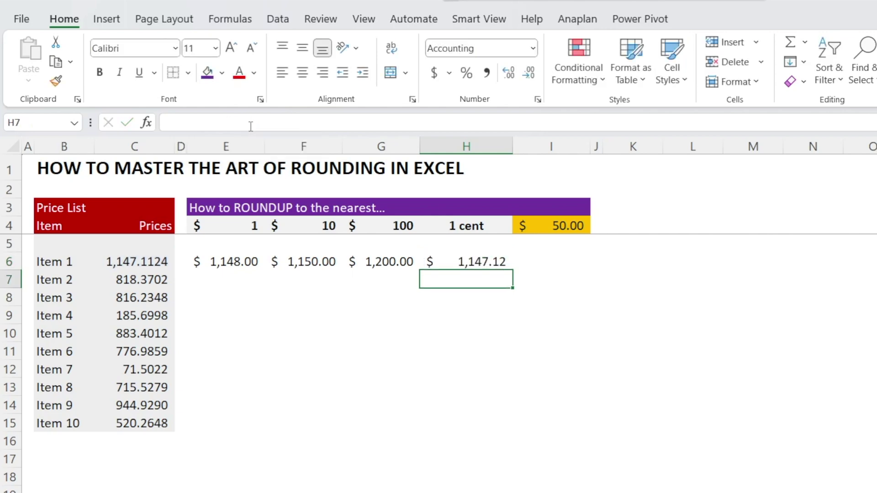
{"action": "key", "text": "Up"}
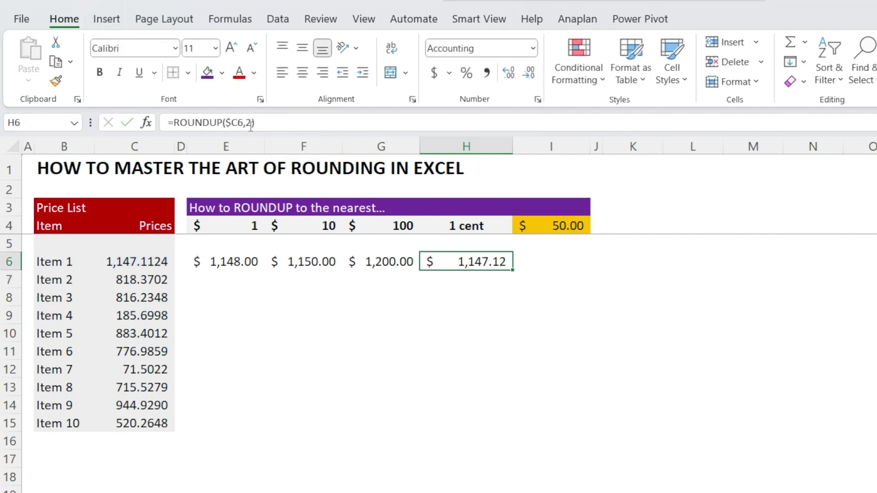
{"action": "key", "text": "ctrl+c"}
{"action": "key", "text": "Right"}
{"action": "key", "text": "ctrl+v"}
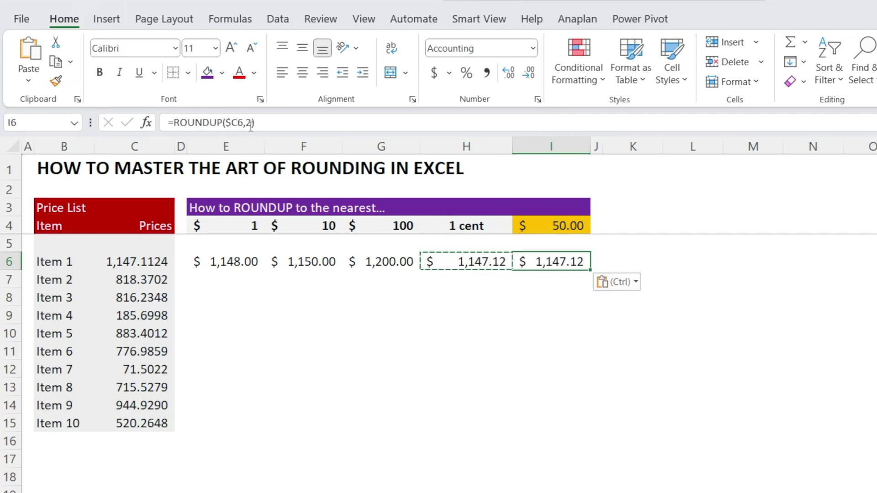
{"action": "key", "text": "Up"}
{"action": "key", "text": "Up"}
{"action": "type", "text": "5"}
{"action": "key", "text": "Down"}
{"action": "key", "text": "Down"}
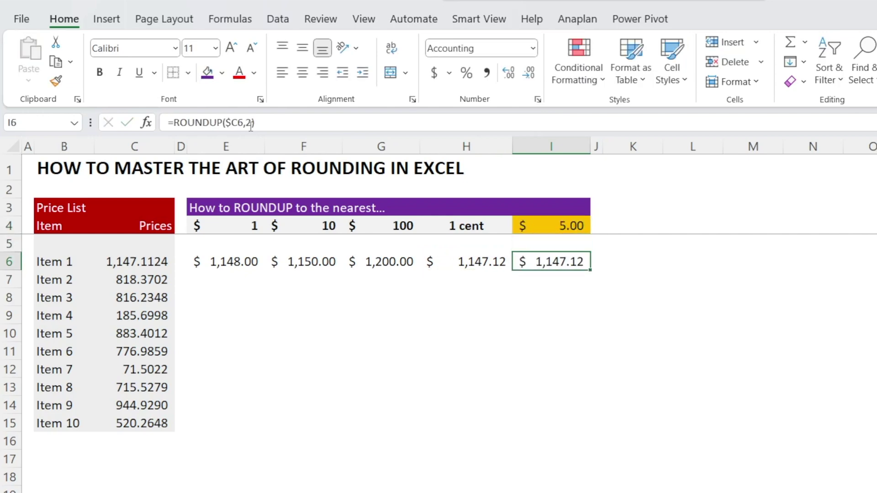
Step: Replace MROUNDUP in I6 with CEILING, using $C6 and the multiple in I4
{"action": "left_click", "coordinate": [170, 123]}
{"action": "type", "text": "M"}
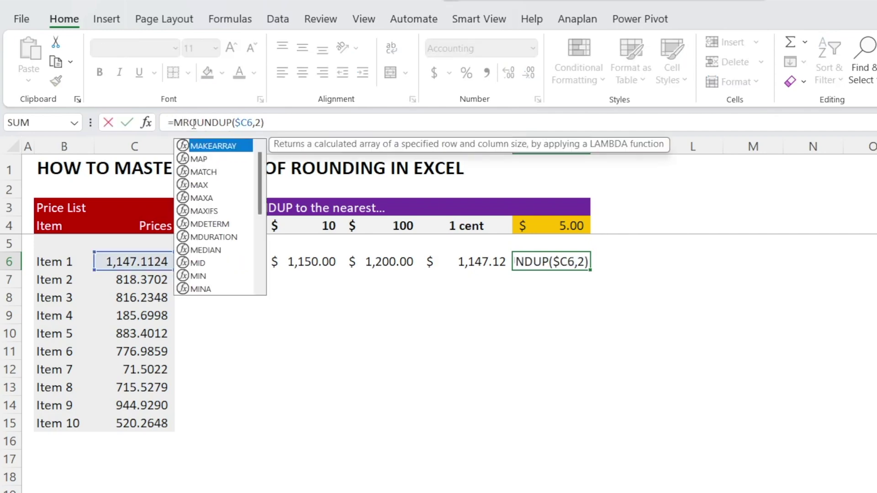
{"action": "key", "text": "Return"}
{"action": "key", "text": "Up"}
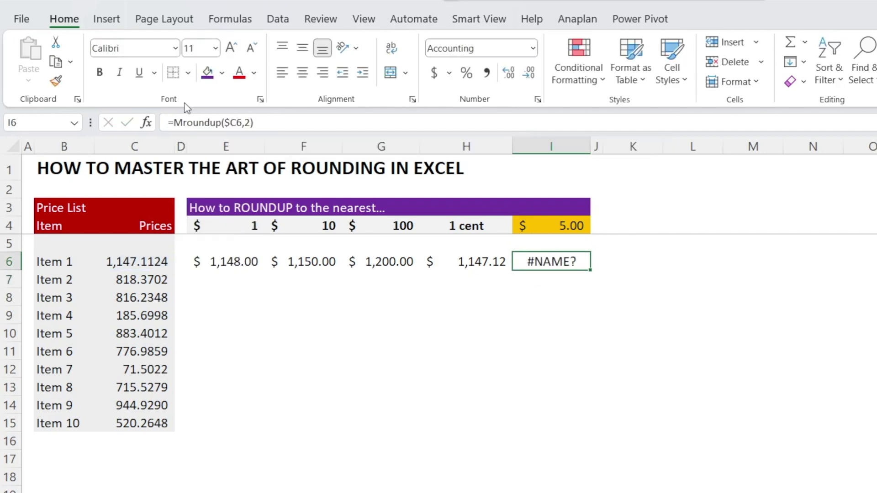
{"action": "left_click_drag", "start_coordinate": [174, 120], "coordinate": [219, 119]}
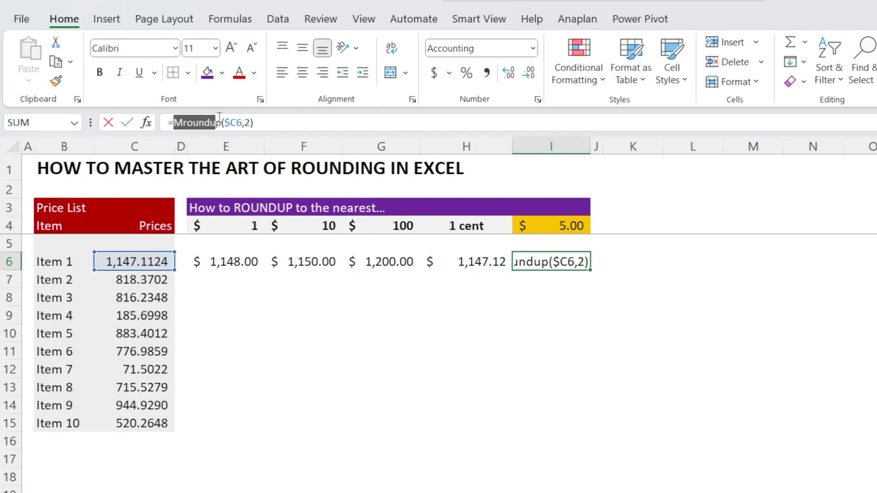
{"action": "type", "text": "CEILING"}
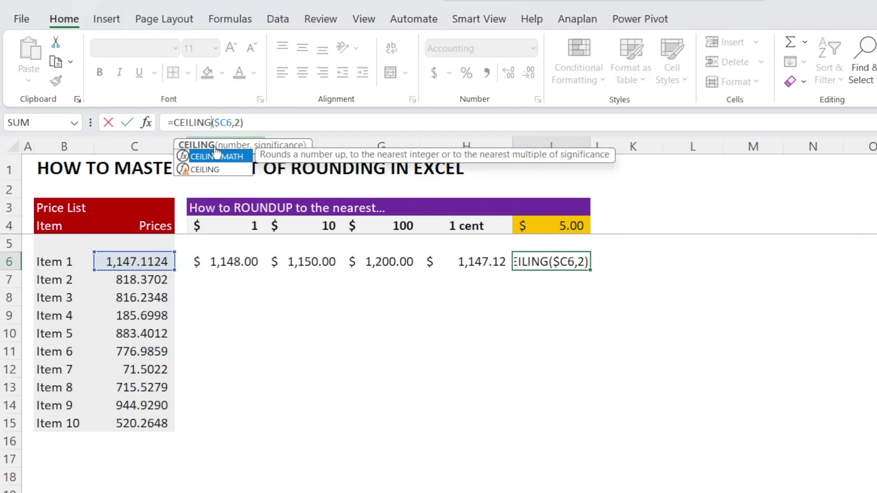
{"action": "double_click", "coordinate": [236, 123]}
{"action": "left_click", "coordinate": [568, 225]}
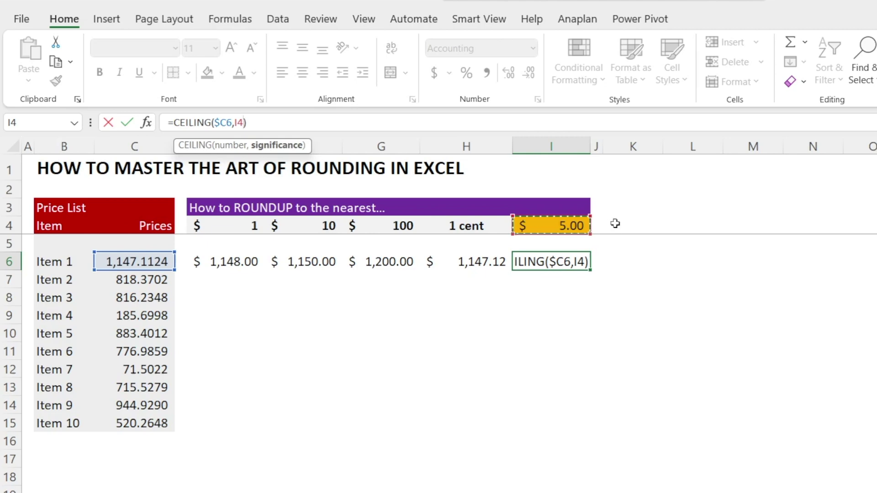
{"action": "key", "text": "Return"}
{"action": "key", "text": "Up"}
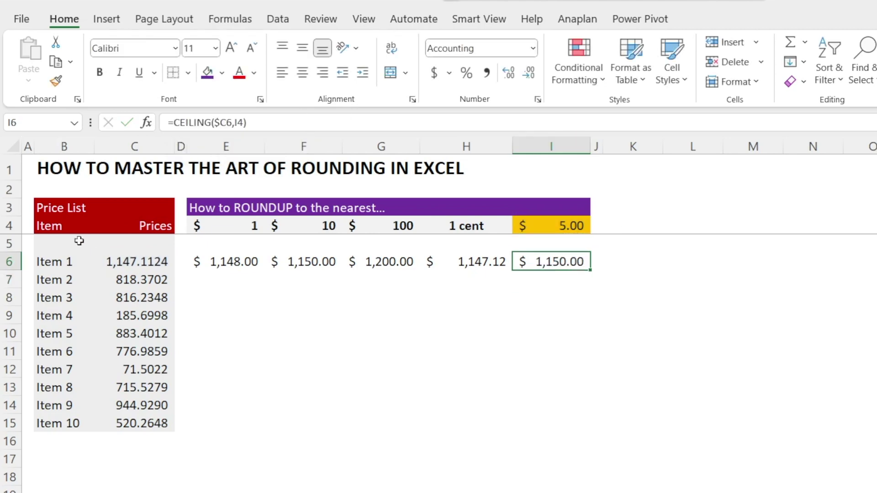
Step: Lock the row of the I4 reference (I$4) and fill E6:I6 down to row 15
{"action": "left_click", "coordinate": [109, 265]}
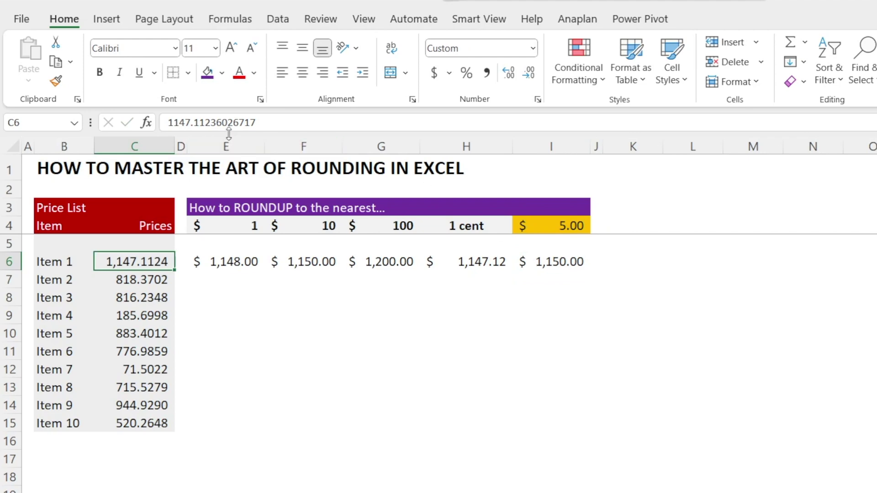
{"action": "left_click", "coordinate": [555, 268]}
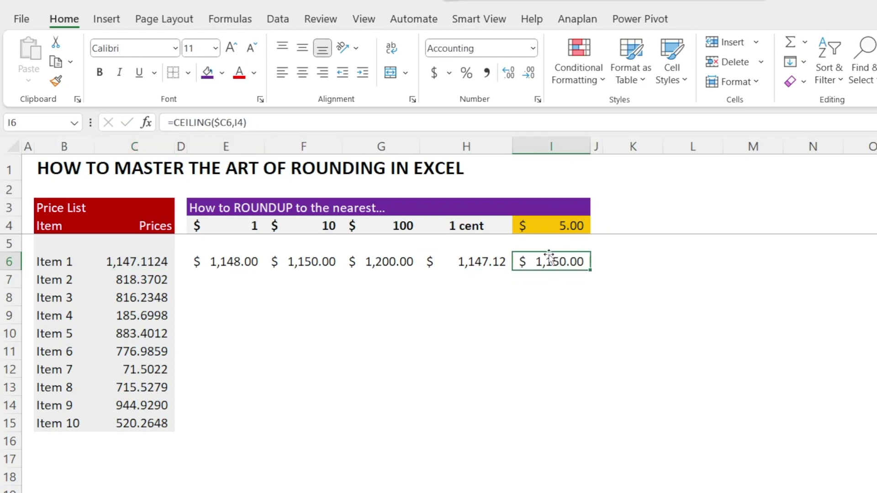
{"action": "left_click", "coordinate": [238, 122]}
{"action": "type", "text": "$"}
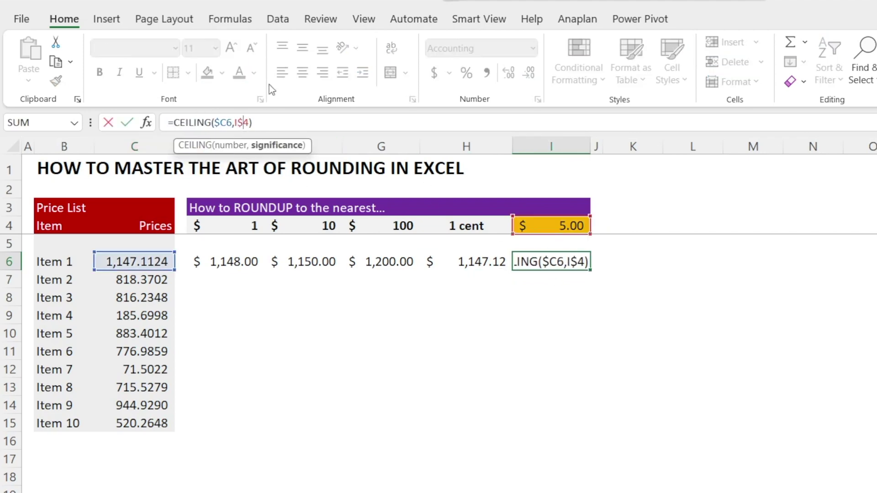
{"action": "key", "text": "Return"}
{"action": "left_click_drag", "start_coordinate": [236, 259], "coordinate": [590, 432]}
{"action": "left_click", "coordinate": [644, 408]}
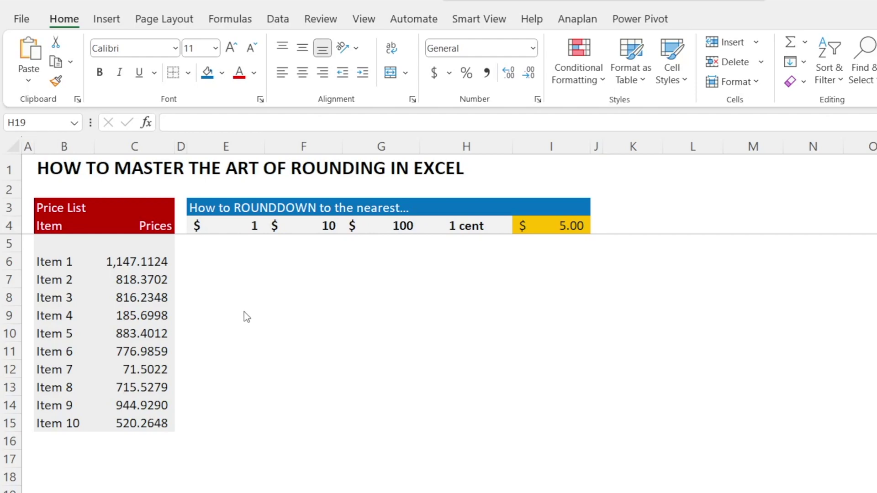
Step: Copy the Item 1 formulas E6:I6 into row 6 of the ROUNDDOWN table and select E6:H6 for Find and Replace
{"action": "key", "text": "ctrl+v"}
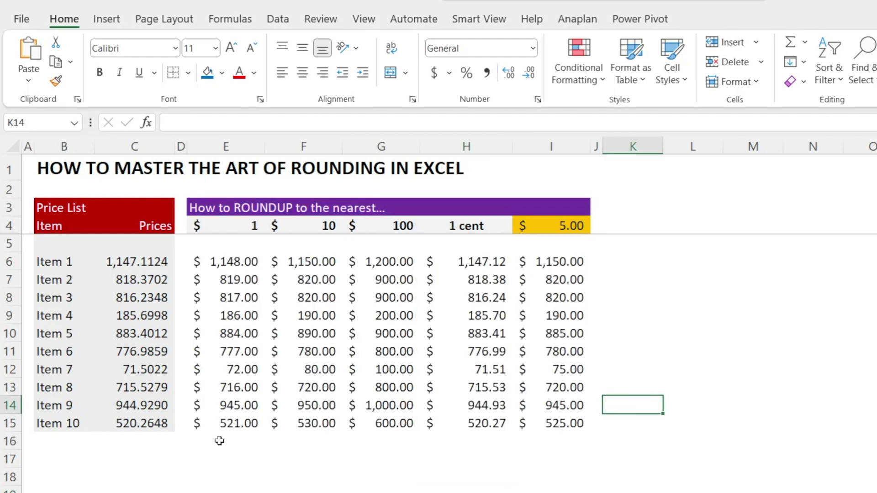
{"action": "left_click_drag", "start_coordinate": [243, 258], "coordinate": [582, 261]}
{"action": "key", "text": "ctrl+c"}
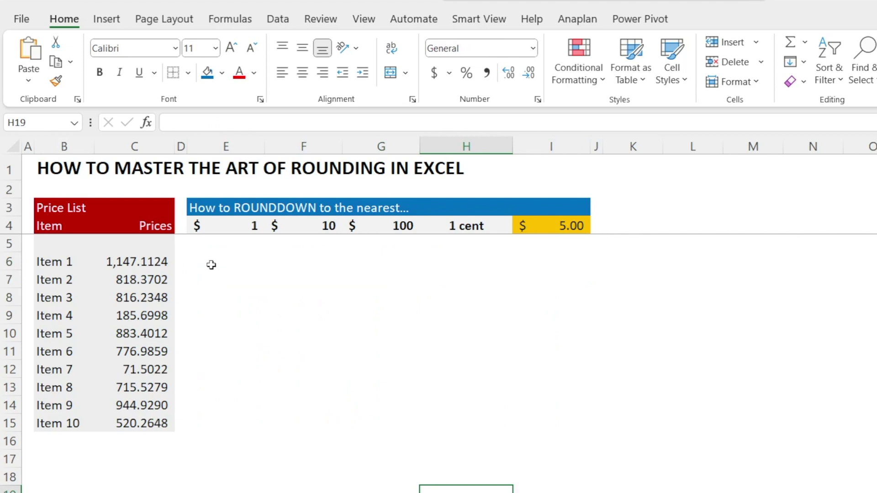
{"action": "left_click", "coordinate": [210, 264]}
{"action": "key", "text": "ctrl+v"}
{"action": "left_click", "coordinate": [237, 333]}
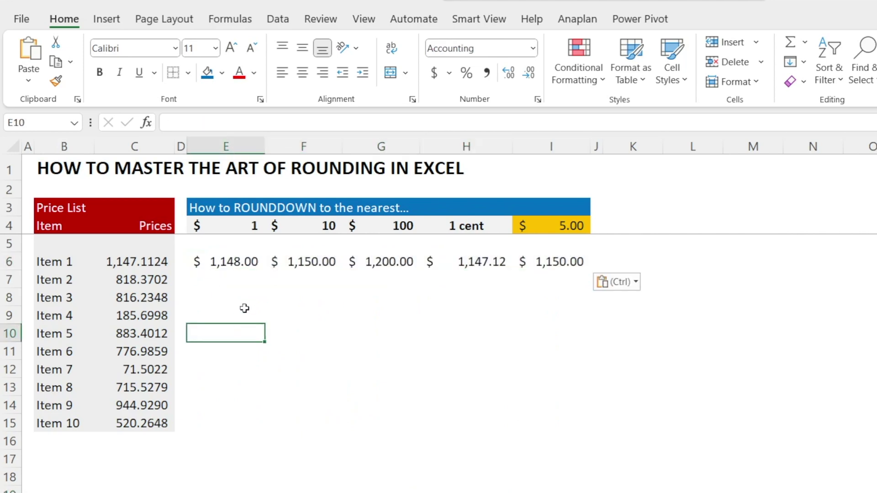
{"action": "left_click_drag", "start_coordinate": [215, 262], "coordinate": [452, 272]}
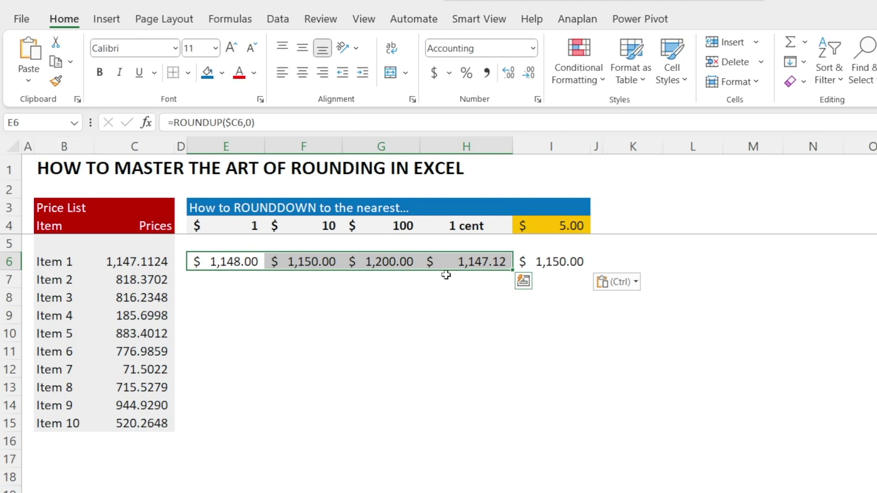
{"action": "key", "text": "ctrl+f"}
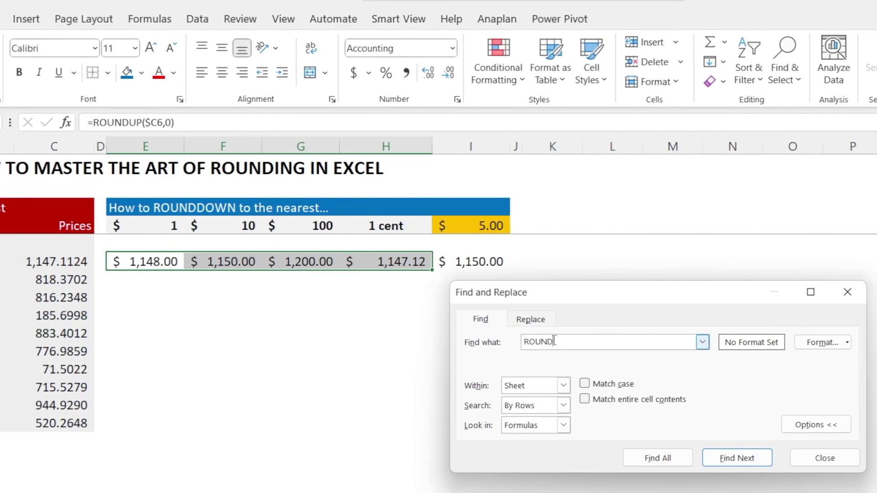
Step: Use Replace All to swap ROUNDUP for ROUNDDOWN in E6:H6, then check E6's formula
{"action": "left_click", "coordinate": [545, 324]}
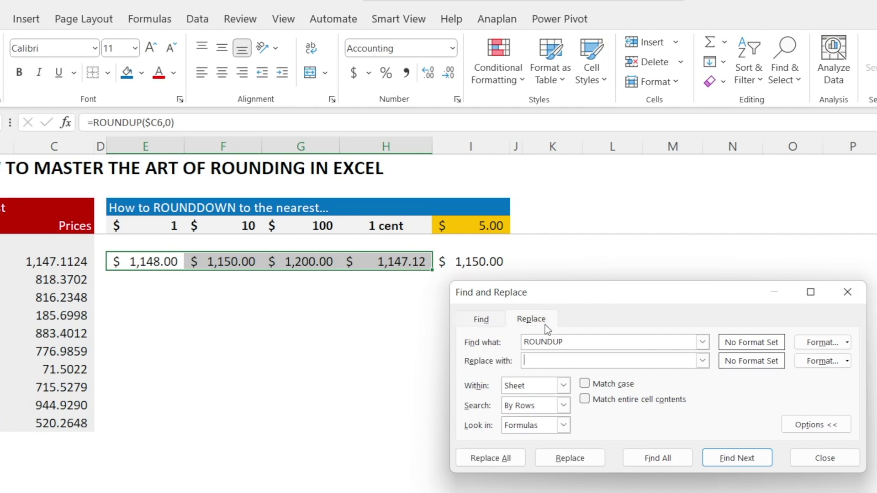
{"action": "type", "text": "ROUNDDOWN"}
{"action": "left_click", "coordinate": [721, 458]}
{"action": "left_click", "coordinate": [586, 461]}
{"action": "left_click", "coordinate": [465, 462]}
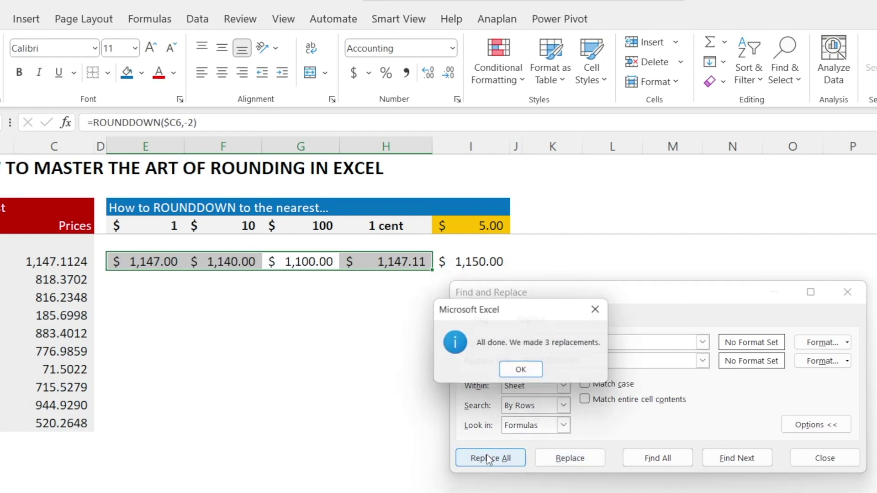
{"action": "left_click", "coordinate": [523, 372]}
{"action": "left_click", "coordinate": [824, 459]}
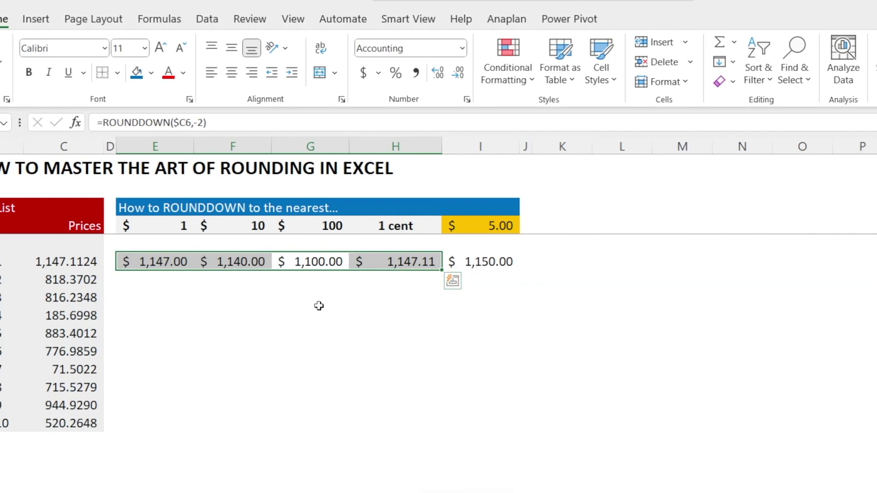
{"action": "left_click", "coordinate": [300, 297]}
{"action": "left_click", "coordinate": [170, 262]}
Step: Verify the ROUNDDOWN formulas in E6, F6 and G6, including G6's -2 argument
{"action": "double_click", "coordinate": [228, 261]}
{"action": "double_click", "coordinate": [274, 259]}
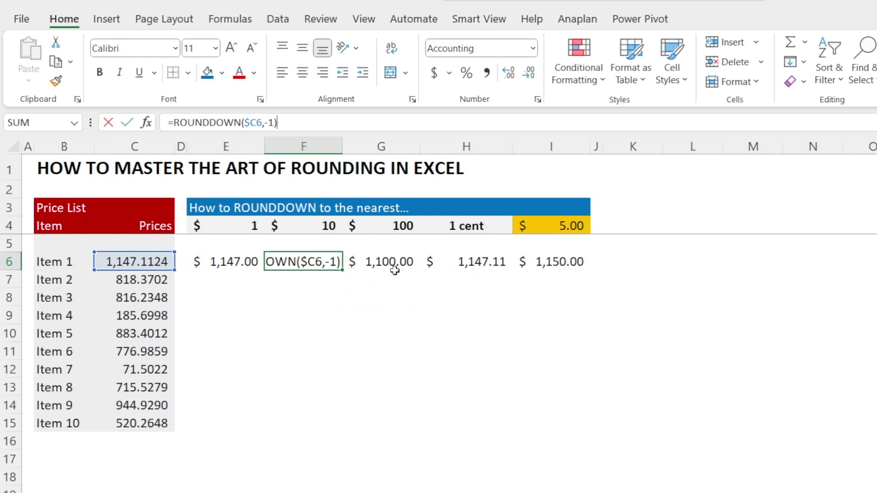
{"action": "double_click", "coordinate": [363, 266]}
{"action": "left_click", "coordinate": [464, 265]}
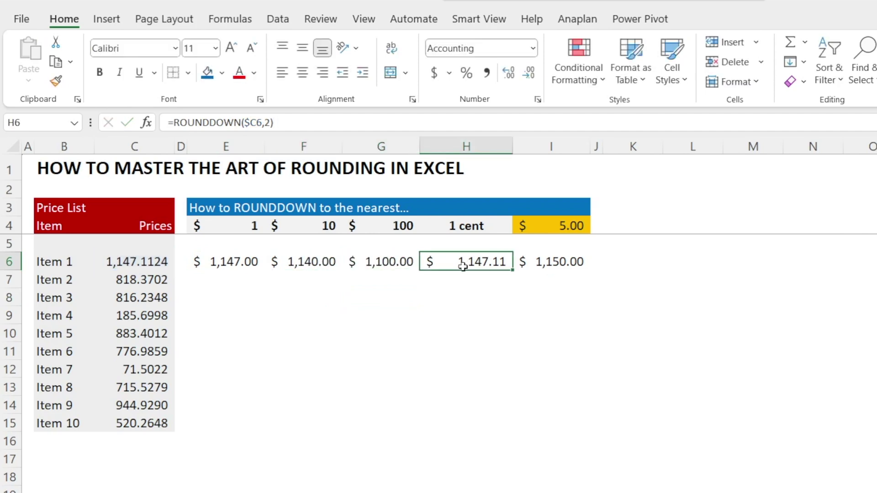
{"action": "left_click", "coordinate": [434, 309]}
Step: Change I6 from CEILING to FLOOR ($1,145.00) and fill E6:I6 down to Item 10
{"action": "left_click", "coordinate": [548, 266]}
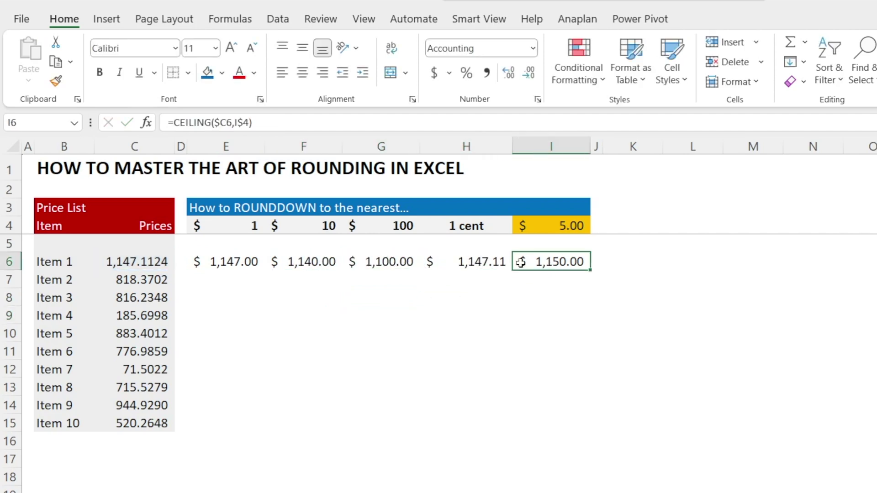
{"action": "left_click", "coordinate": [213, 118]}
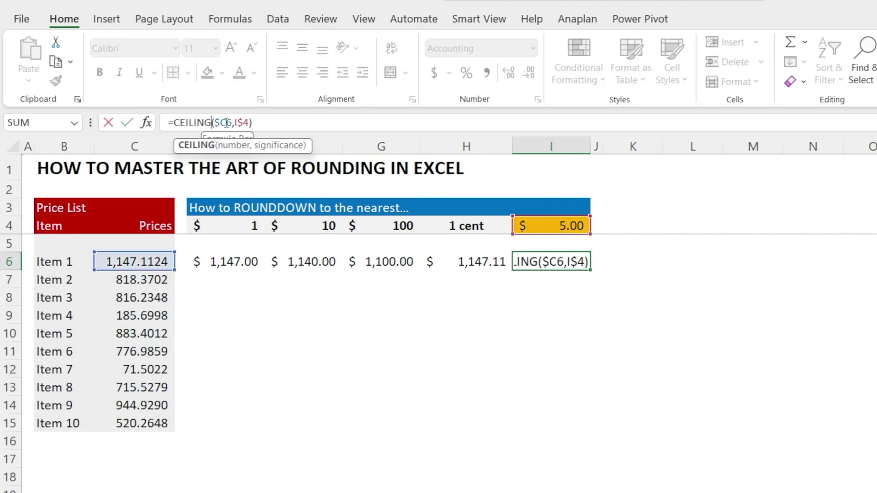
{"action": "key", "text": "BackSpace"}
{"action": "key", "text": "BackSpace"}
{"action": "key", "text": "BackSpace"}
{"action": "key", "text": "BackSpace"}
{"action": "key", "text": "BackSpace"}
{"action": "key", "text": "BackSpace"}
{"action": "key", "text": "BackSpace"}
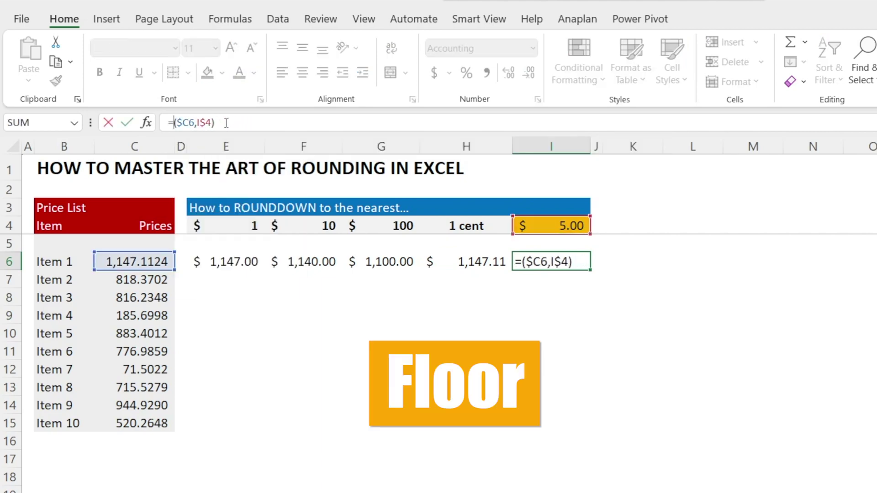
{"action": "type", "text": "R"}
{"action": "key", "text": "BackSpace"}
{"action": "type", "text": "FLOOR"}
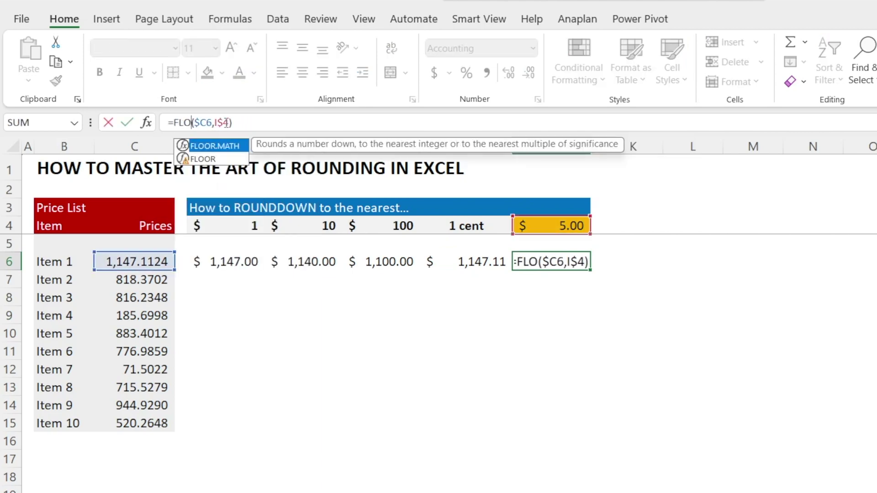
{"action": "left_click", "coordinate": [126, 124]}
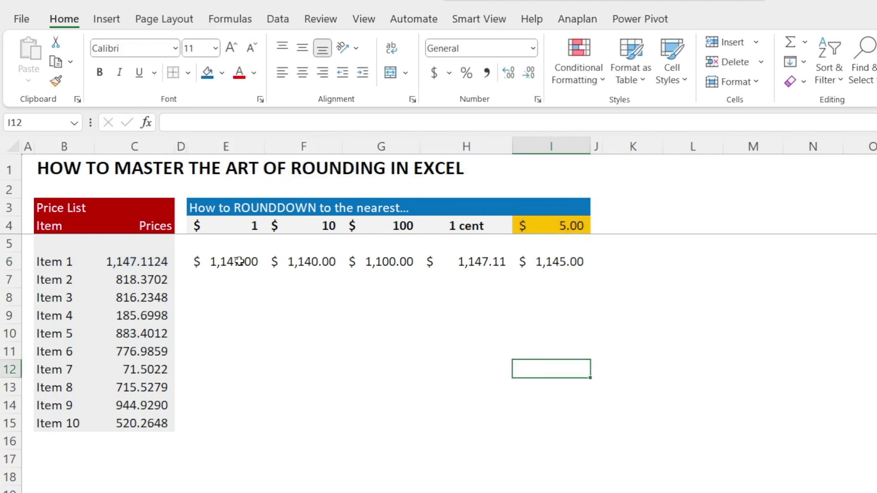
{"action": "left_click_drag", "start_coordinate": [243, 261], "coordinate": [537, 271]}
{"action": "left_click_drag", "start_coordinate": [590, 270], "coordinate": [590, 414]}
Step: Change the rounding multiple in I4 from 5 to 50
{"action": "left_click", "coordinate": [632, 387]}
{"action": "left_click", "coordinate": [562, 224]}
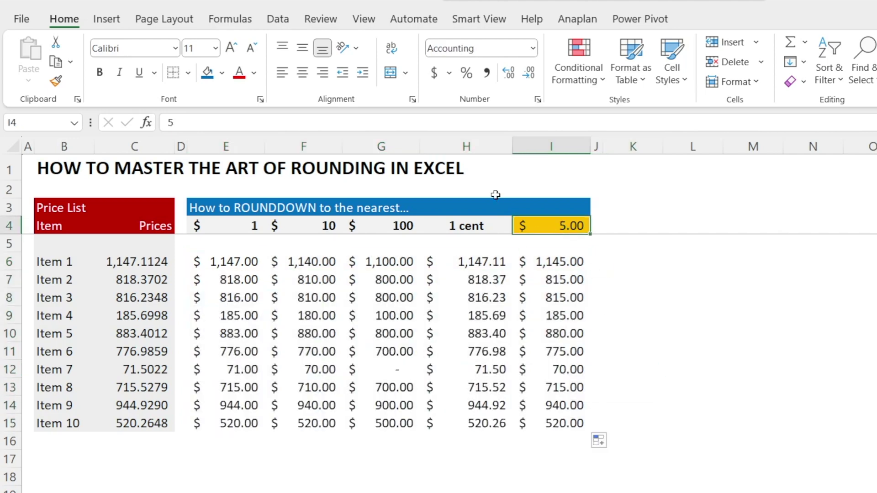
{"action": "key", "text": "F2"}
{"action": "type", "text": "0"}
{"action": "key", "text": "Return"}
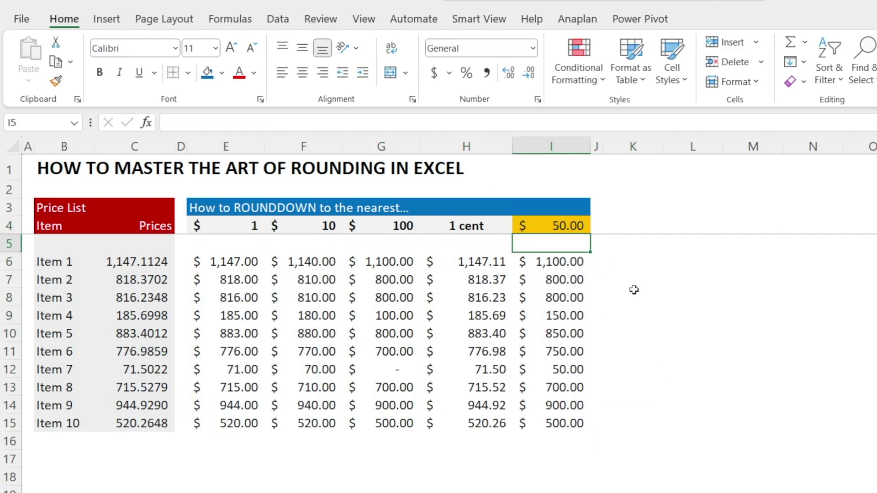